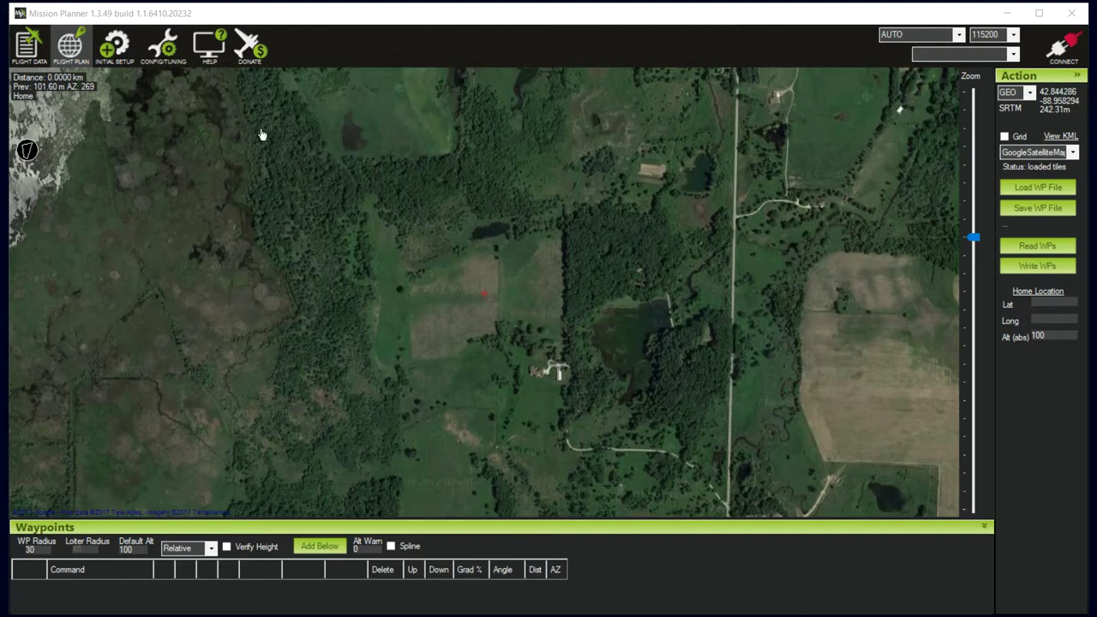
# - Look through the Flight Data, Initial Setup and Config/Tuning screens
pyautogui.click(26, 51)
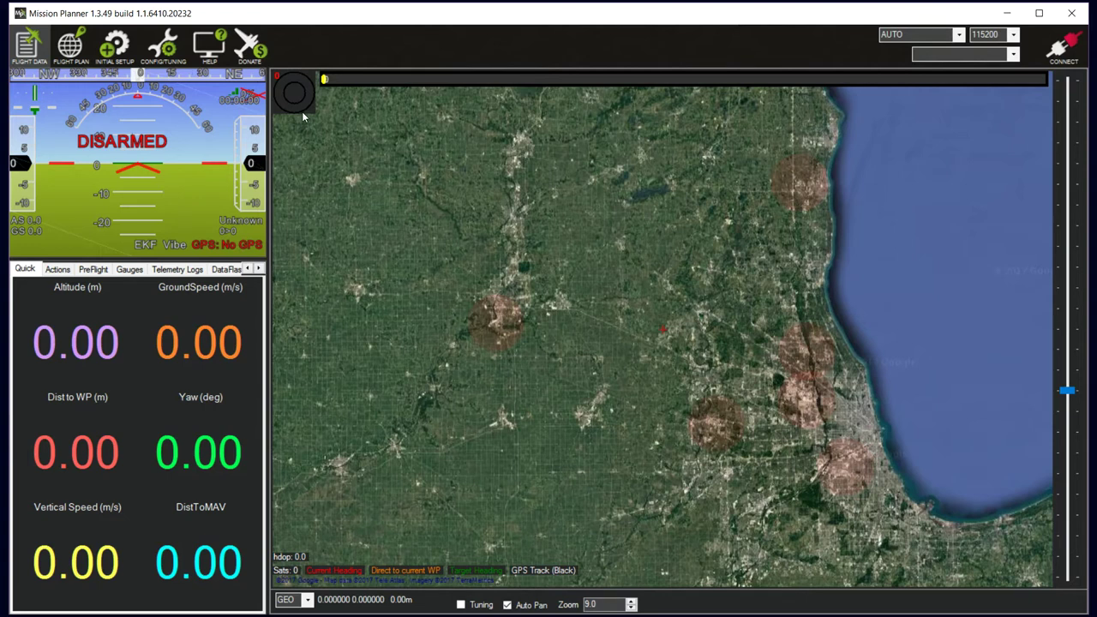
pyautogui.click(130, 45)
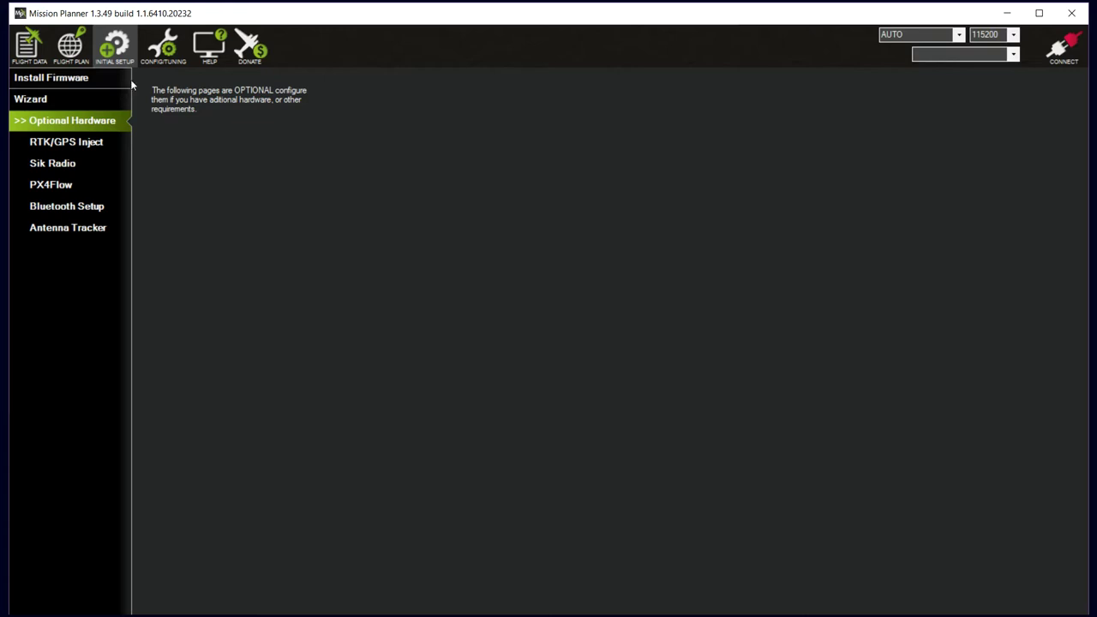
pyautogui.click(158, 47)
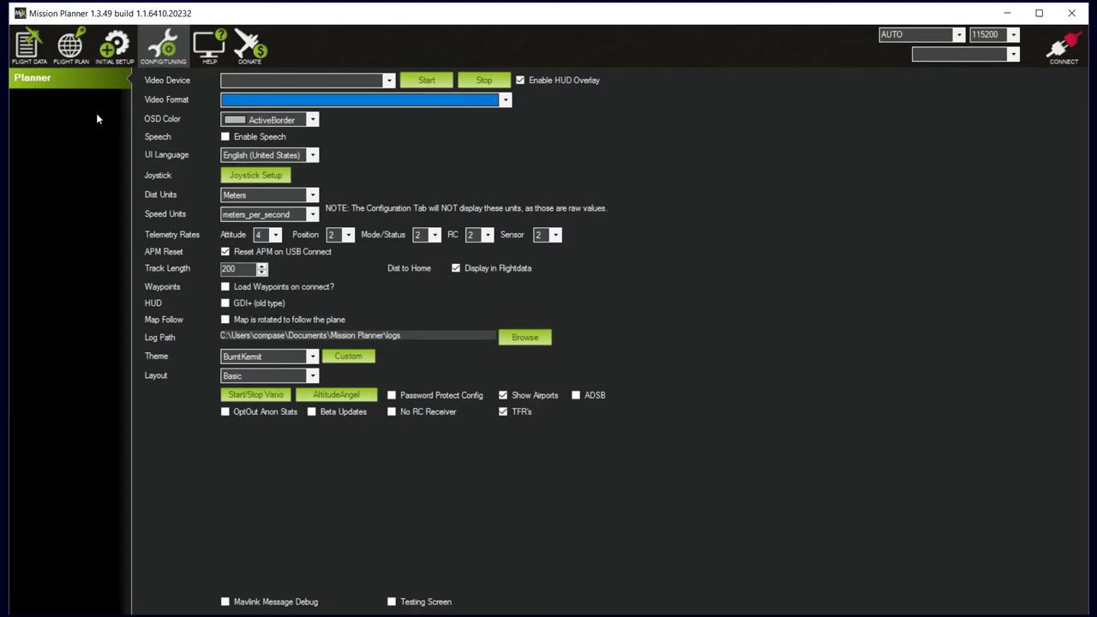
# - Examine the Actions, Telemetry Logs and DataFlash Logs options on the Flight Data screen
pyautogui.click(30, 51)
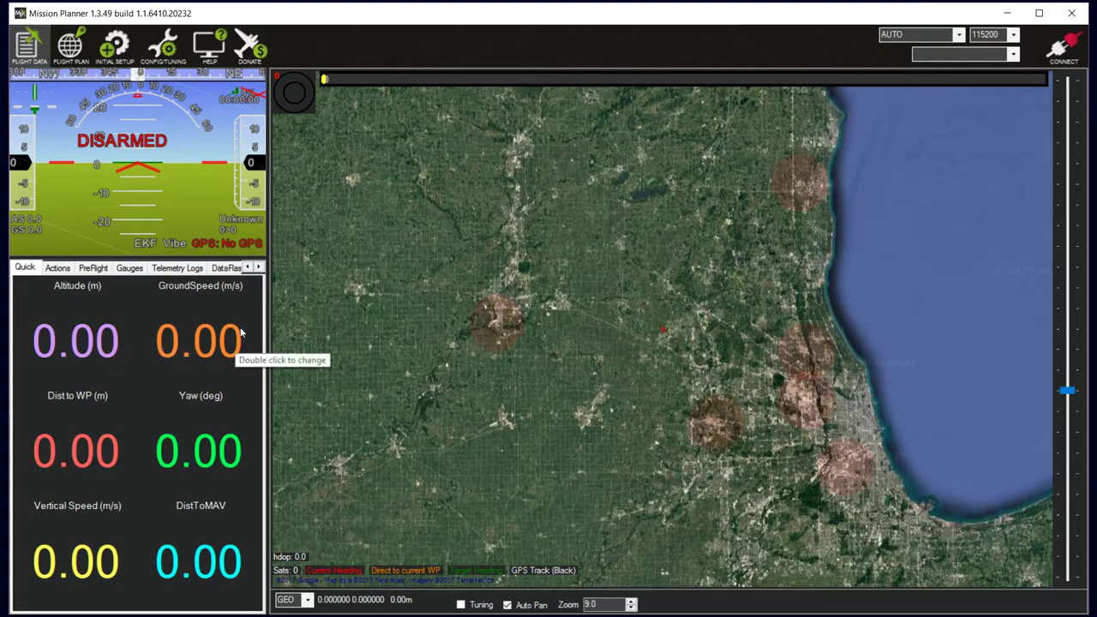
pyautogui.click(62, 271)
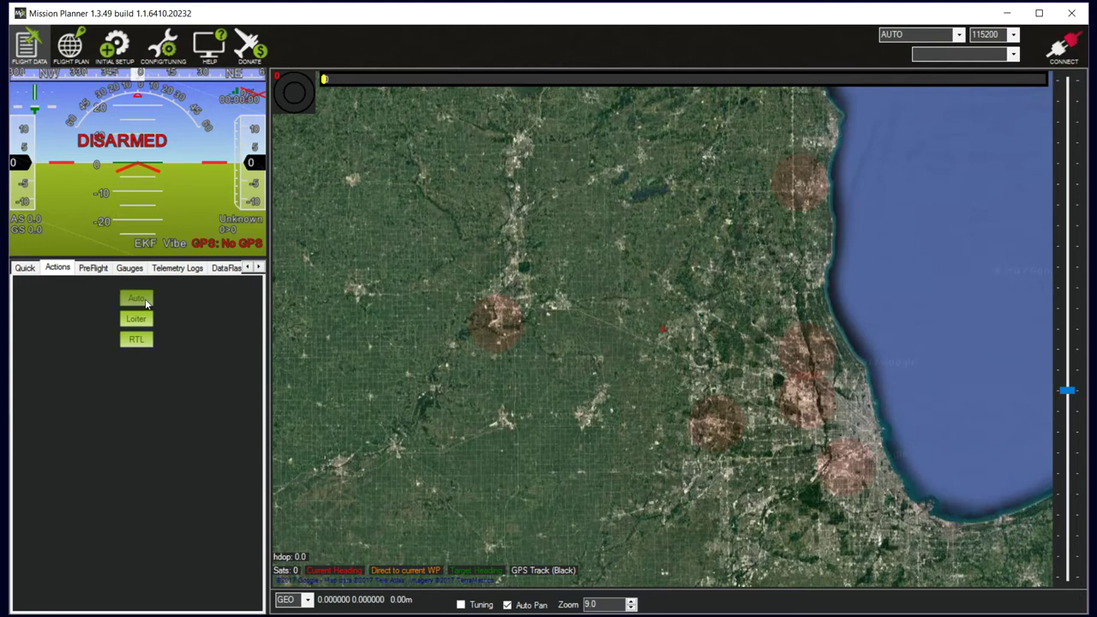
pyautogui.click(185, 270)
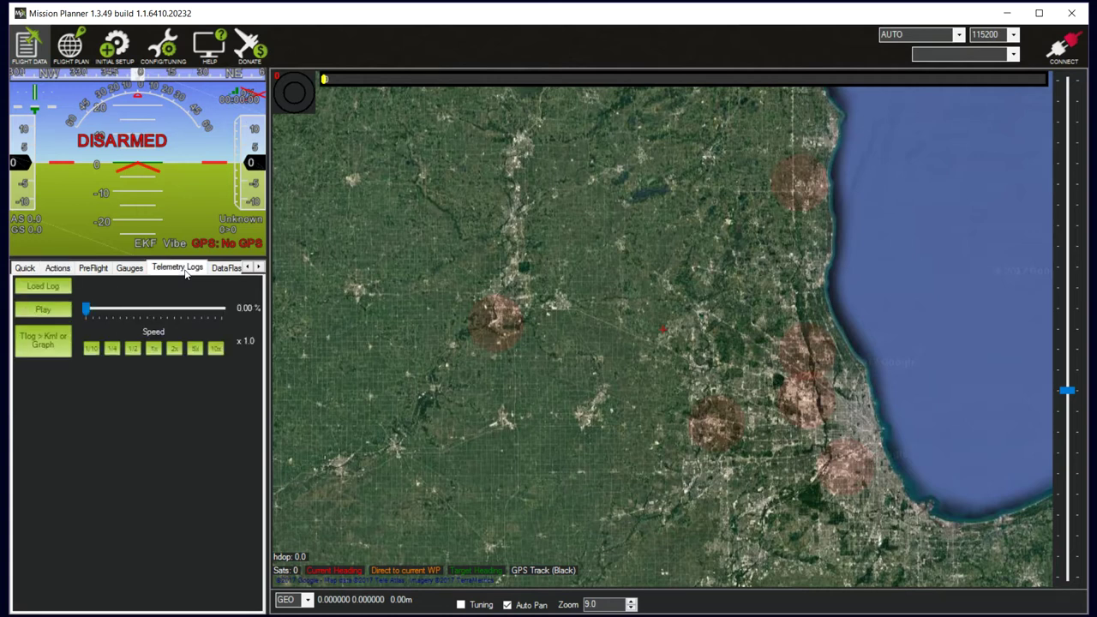
pyautogui.click(225, 271)
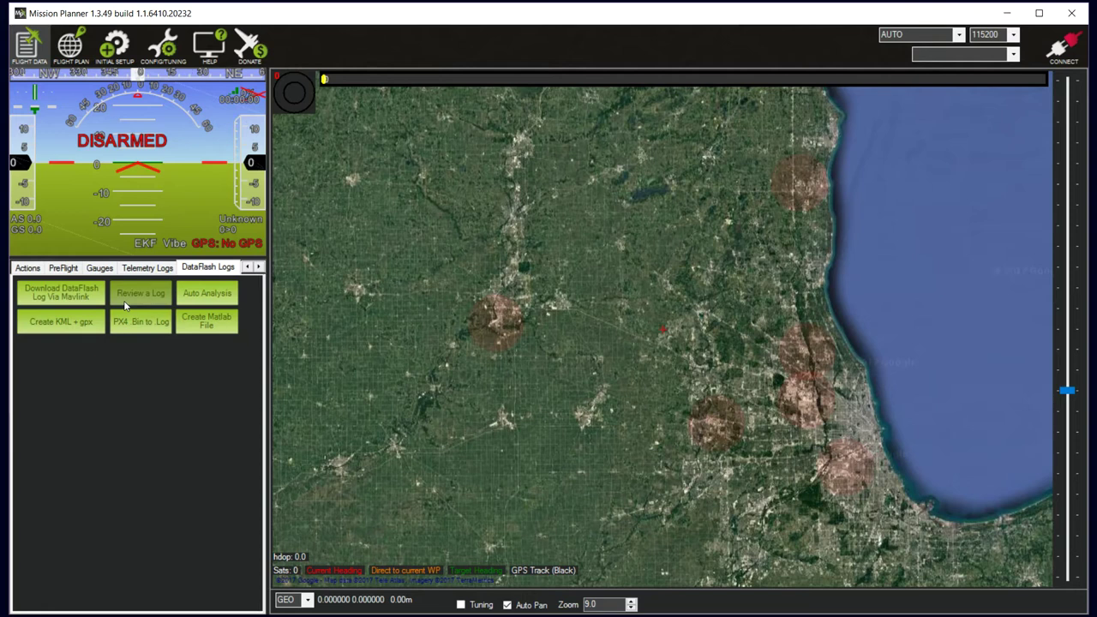
pyautogui.click(148, 269)
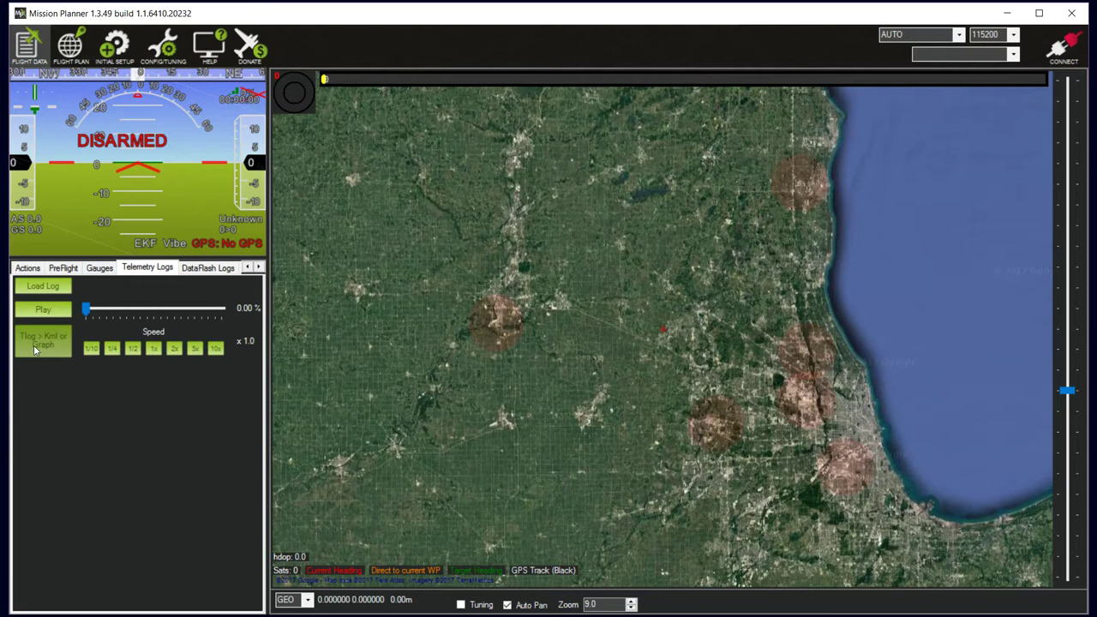
# - Examine the area south of the large lake on the Flight Data map at zoom level 13
pyautogui.moveTo(543, 291)
pyautogui.mouseDown()
pyautogui.moveTo(606, 318)
pyautogui.moveTo(592, 357)
pyautogui.moveTo(630, 395)
pyautogui.mouseUp()
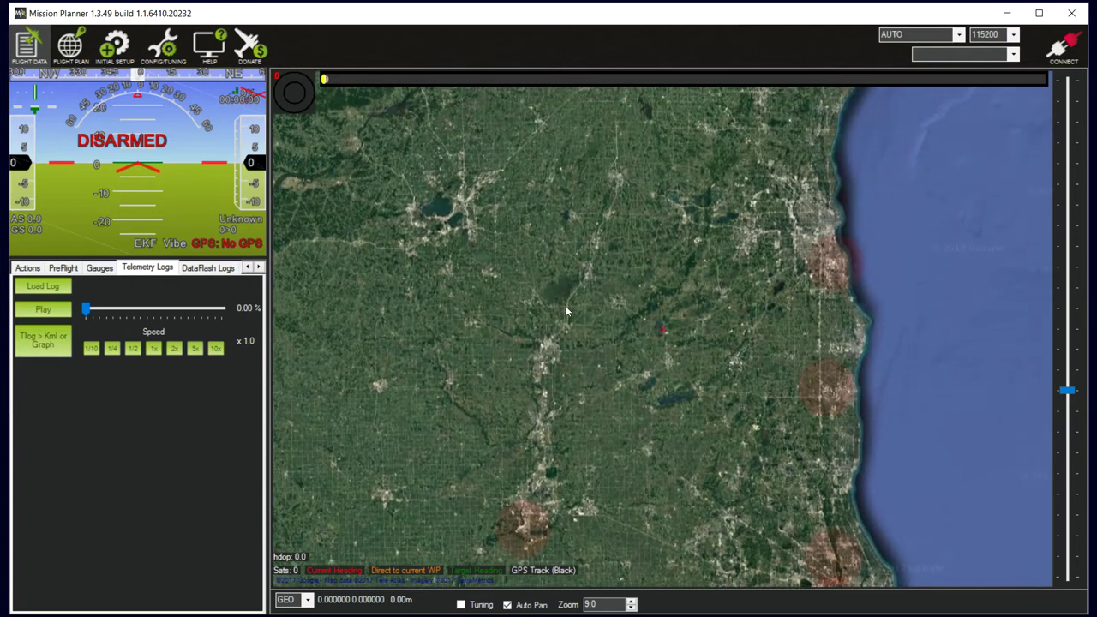
pyautogui.scroll(2, 566, 311)
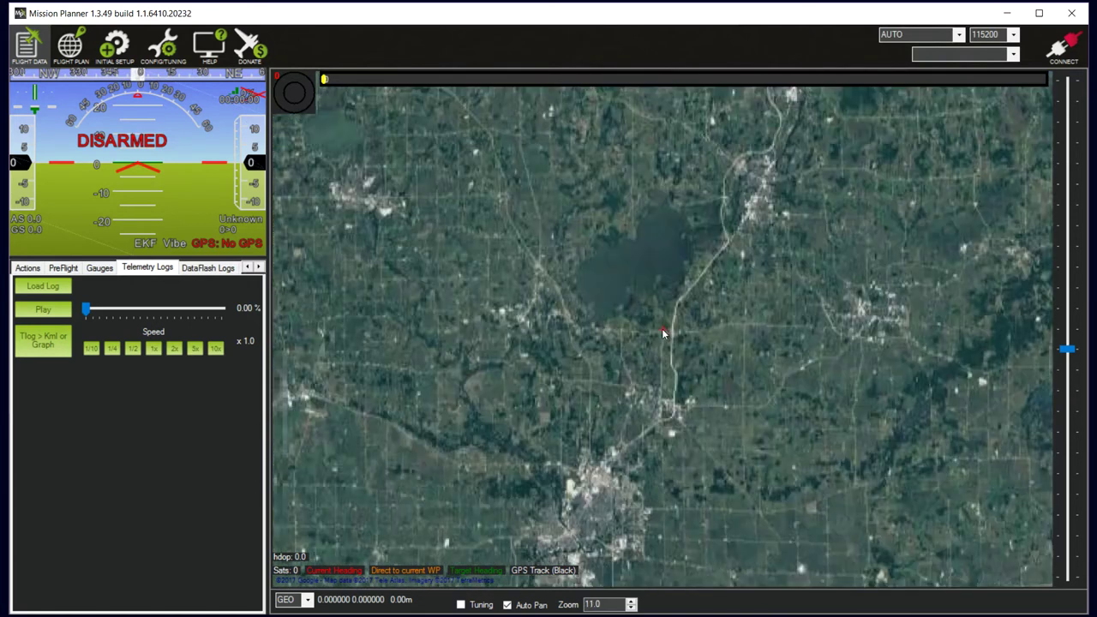
pyautogui.scroll(1, 661, 333)
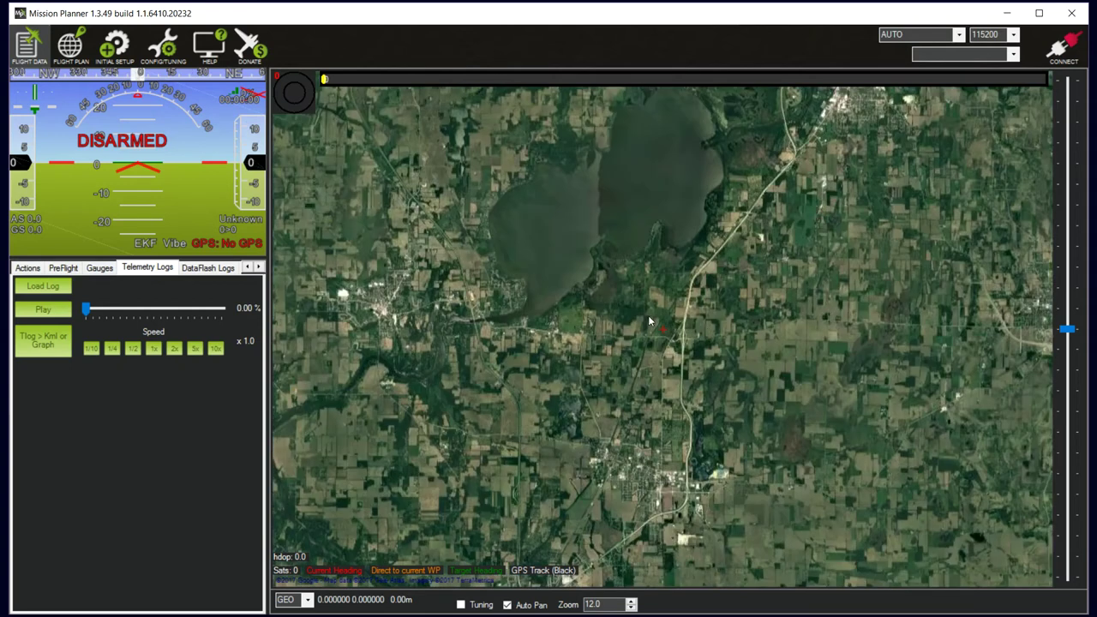
pyautogui.moveTo(647, 295); pyautogui.dragTo(551, 332)
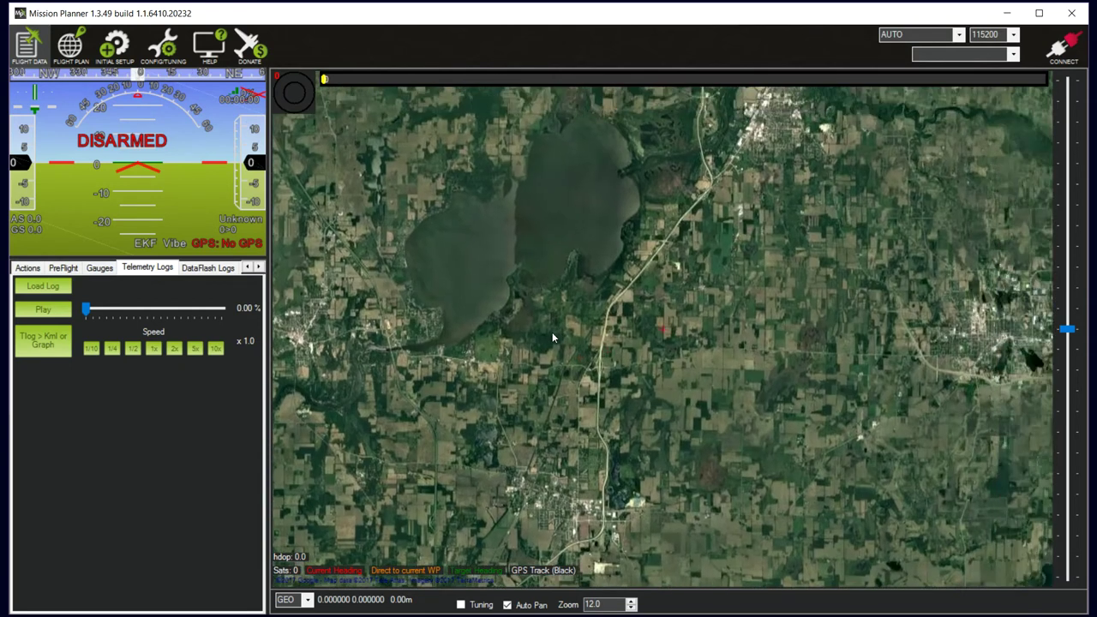
pyautogui.moveTo(509, 383); pyautogui.dragTo(558, 388)
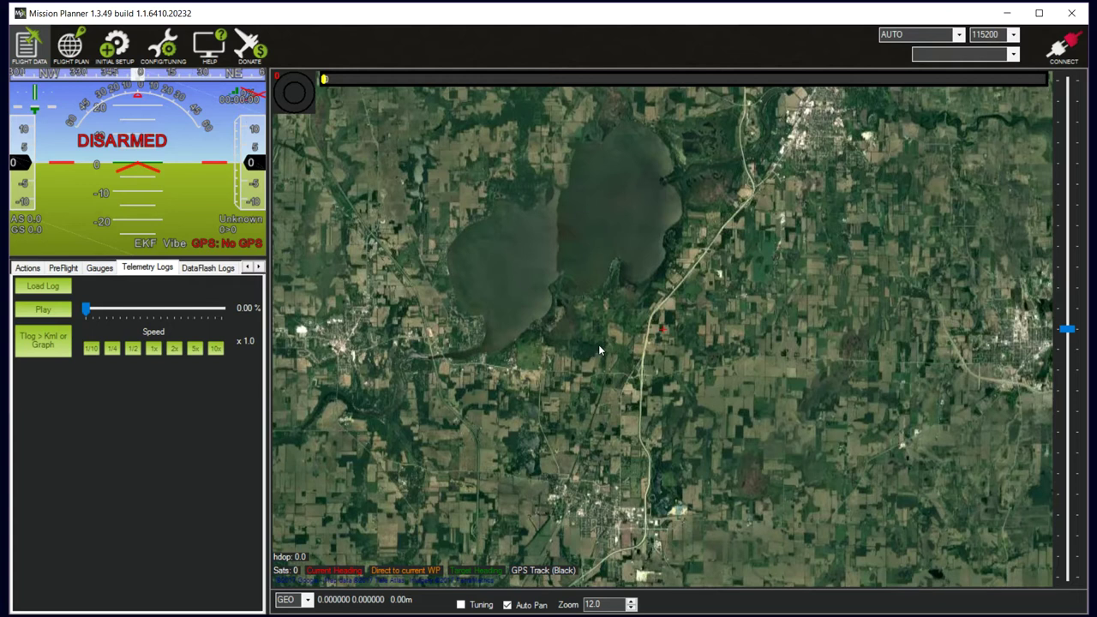
pyautogui.scroll(1, 661, 328)
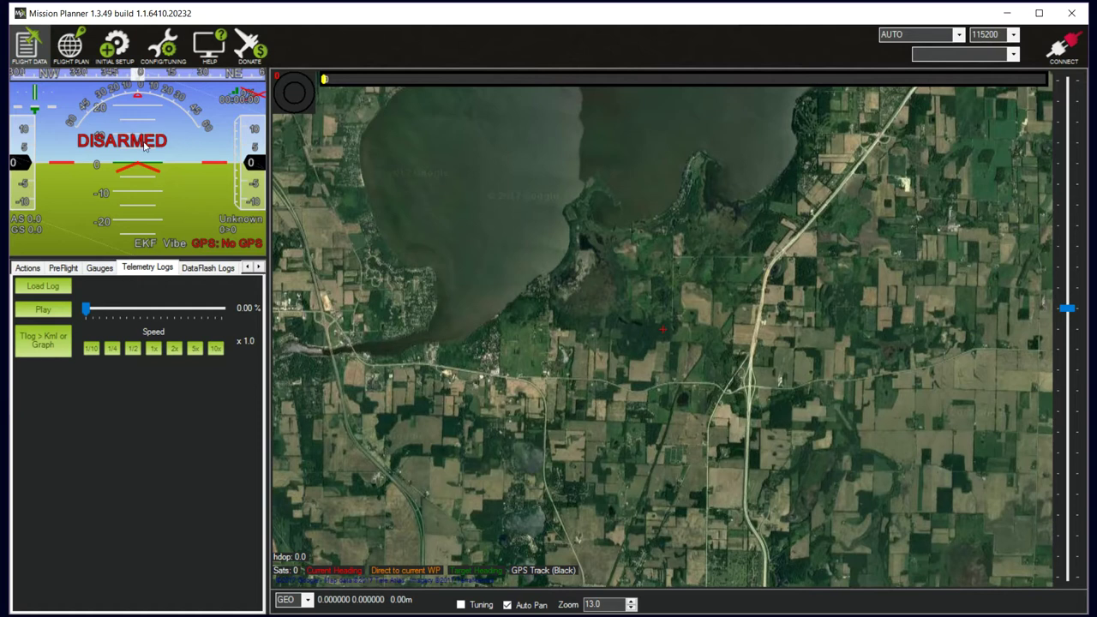
# - Open the flight planning map and frame the farm field west of the pond
pyautogui.click(74, 52)
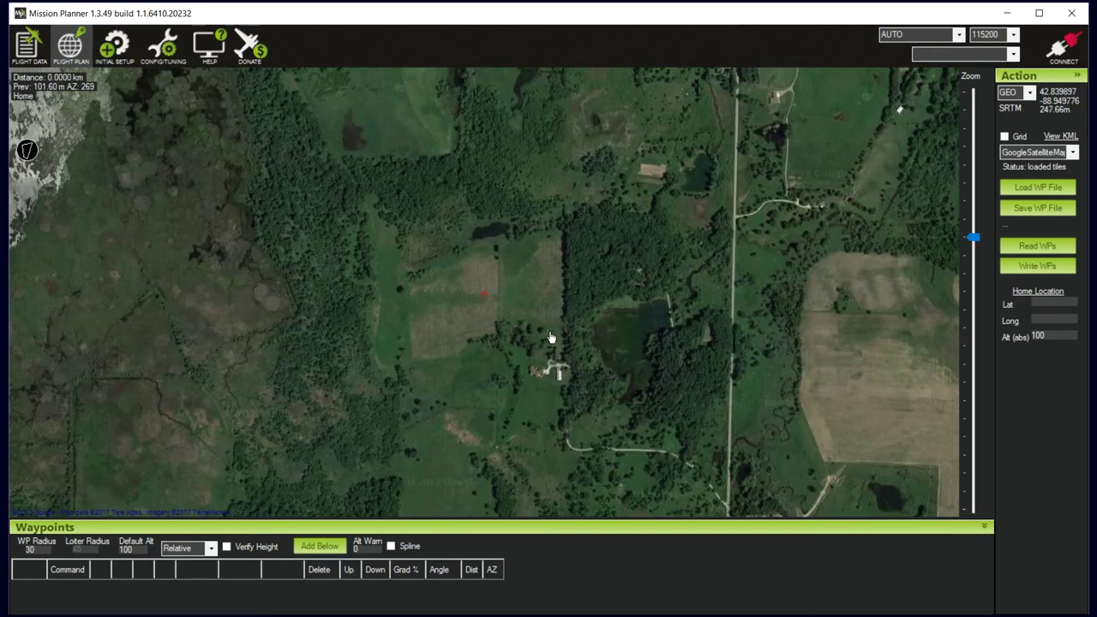
pyautogui.scroll(1, 485, 302)
pyautogui.scroll(1, 485, 299)
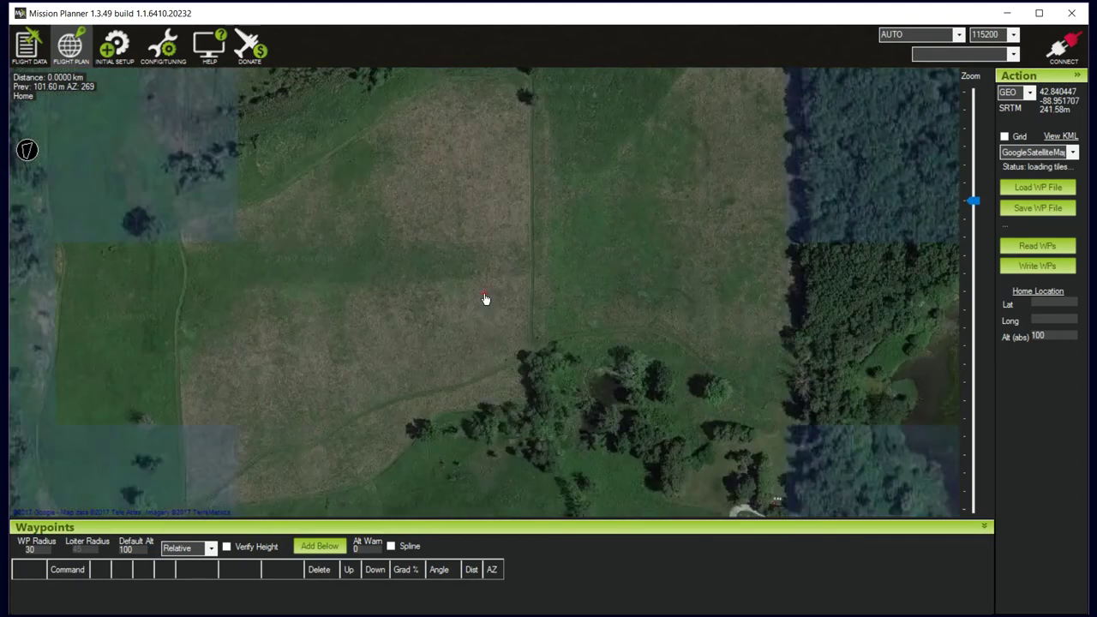
pyautogui.scroll(-1, 484, 299)
pyautogui.moveTo(533, 265); pyautogui.dragTo(496, 296)
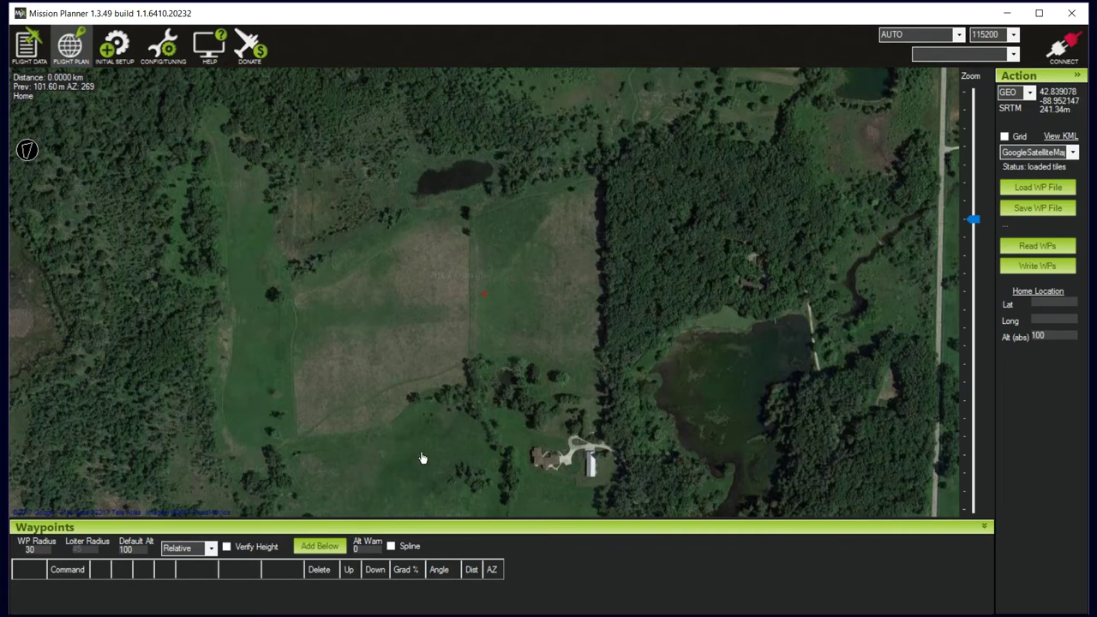
pyautogui.moveTo(394, 304); pyautogui.dragTo(457, 302)
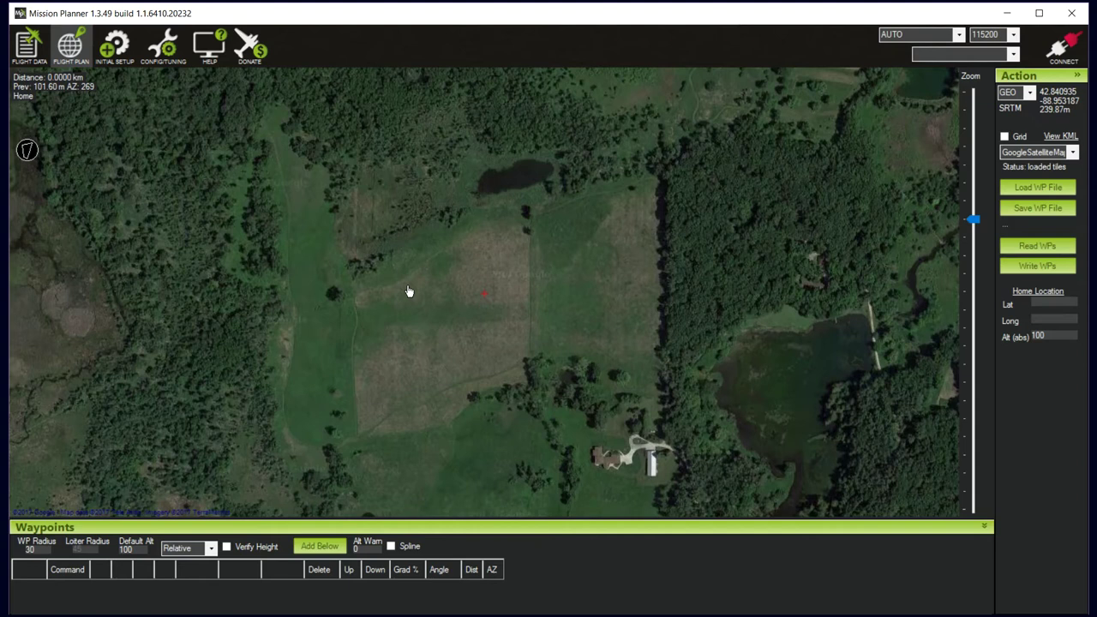
# - Place six waypoints clockwise around the northern part of the field, keeping the default altitude of 100
pyautogui.click(400, 320)
pyautogui.click(330, 228)
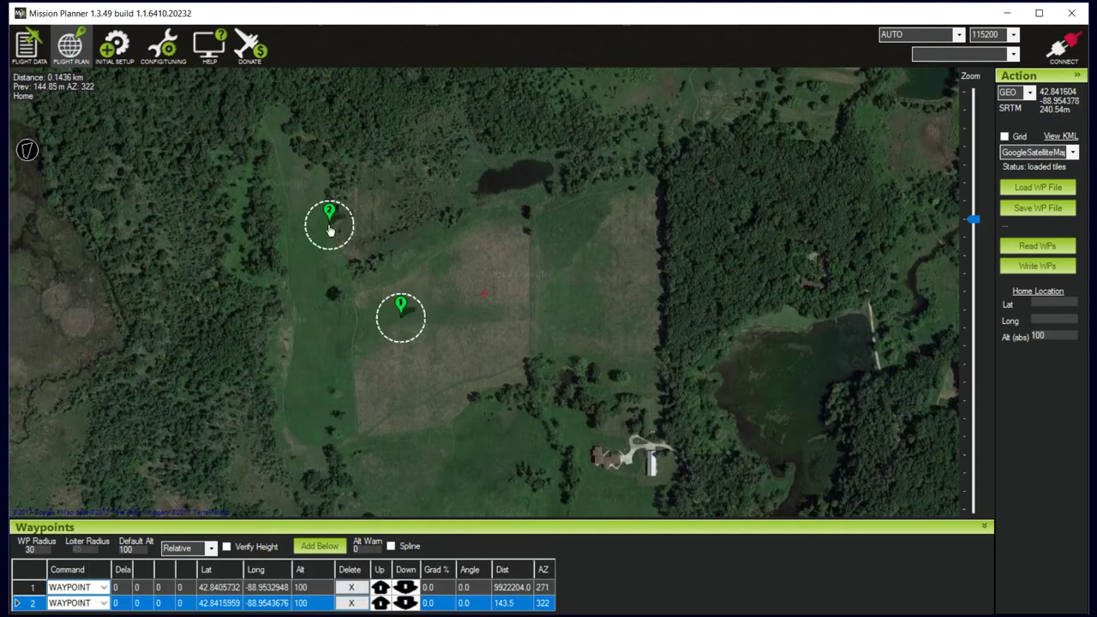
pyautogui.click(439, 163)
pyautogui.click(564, 163)
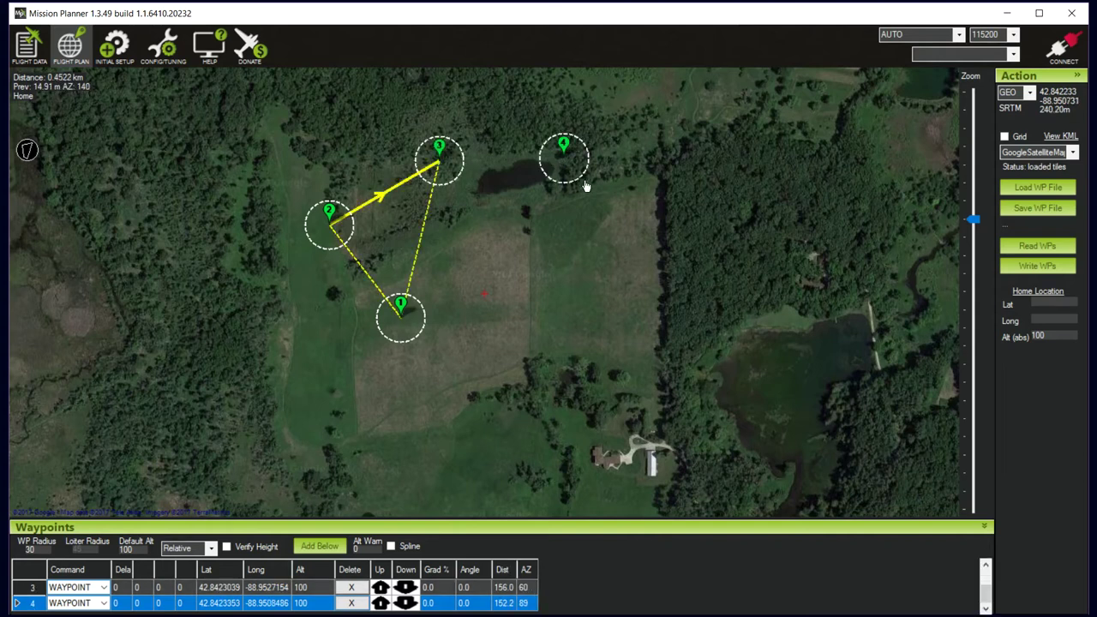
pyautogui.click(601, 237)
pyautogui.click(559, 302)
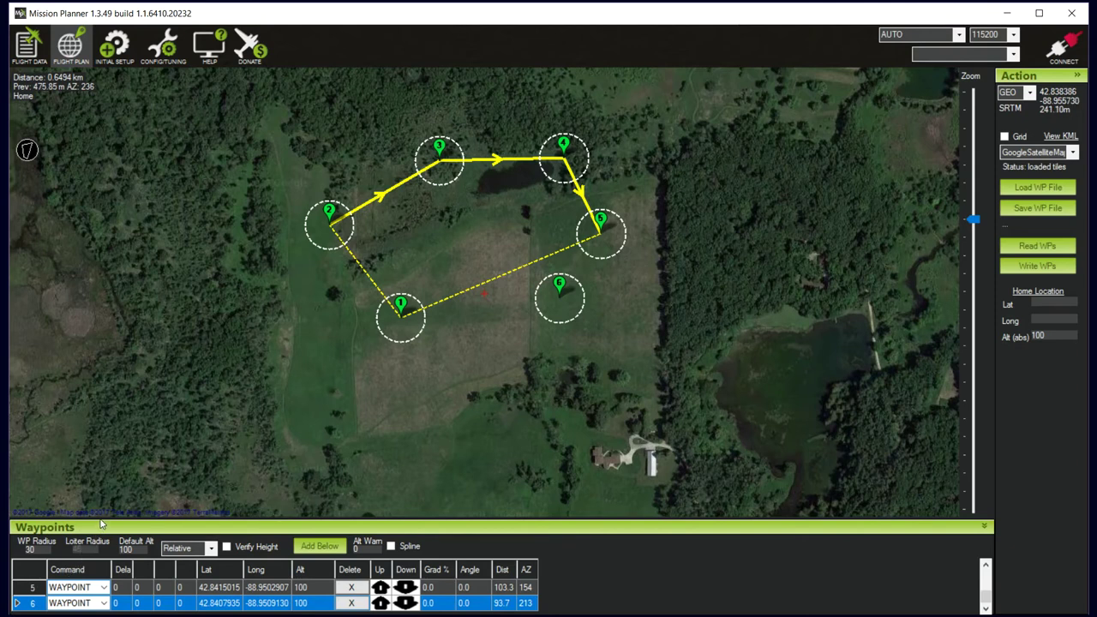
# - Review all six waypoints in the enlarged waypoint list and clear the mission
pyautogui.moveTo(718, 525); pyautogui.dragTo(717, 412)
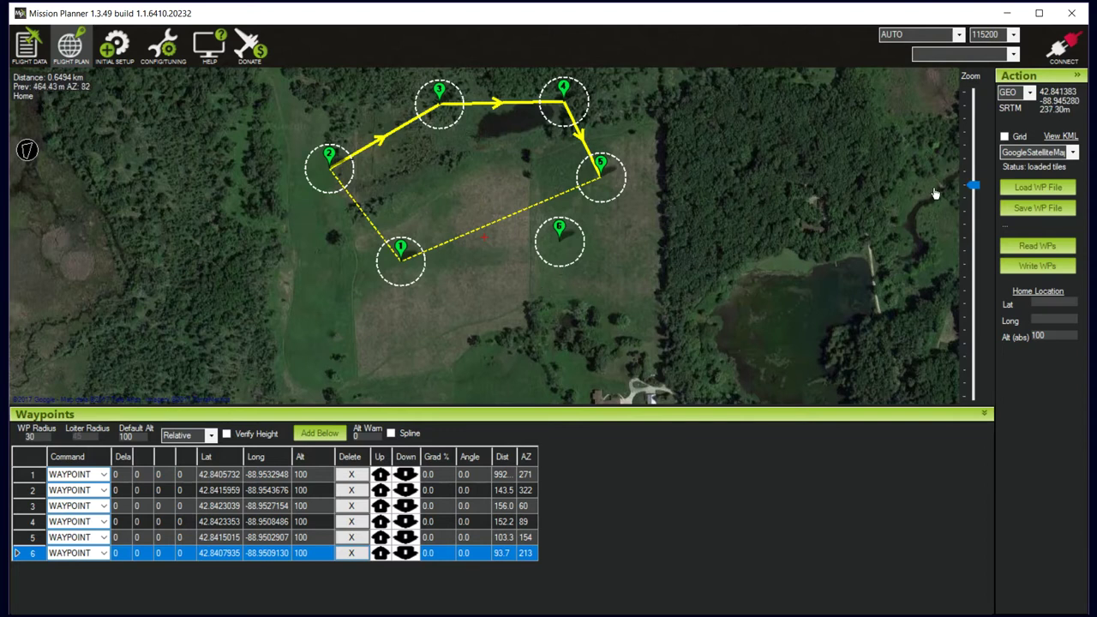
pyautogui.click(1036, 267)
pyautogui.moveTo(588, 412); pyautogui.dragTo(580, 526)
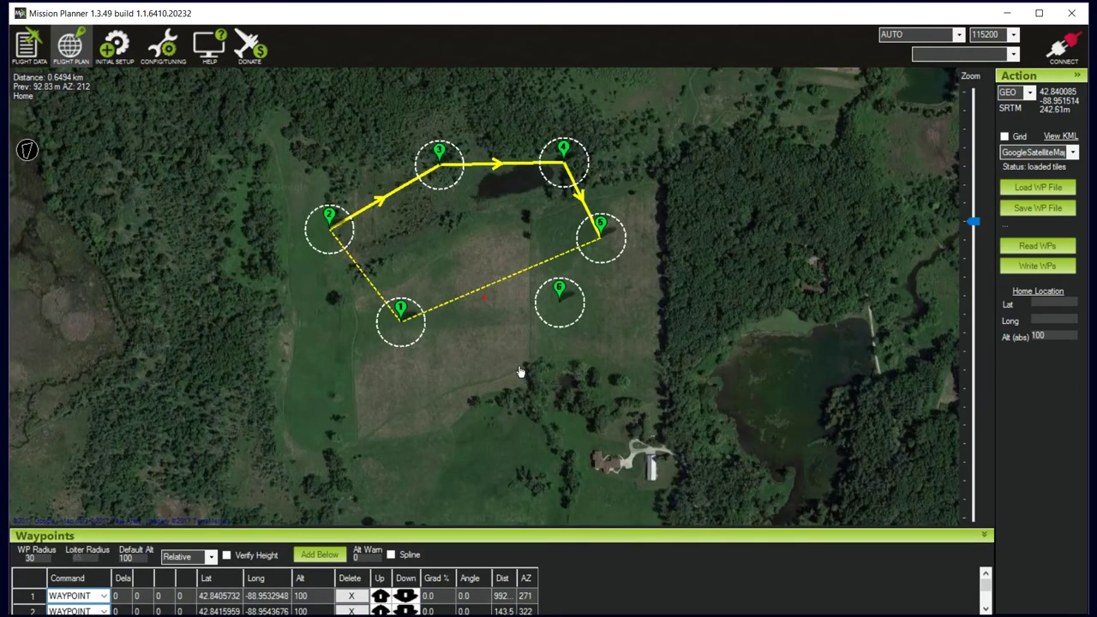
pyautogui.rightClick(471, 324)
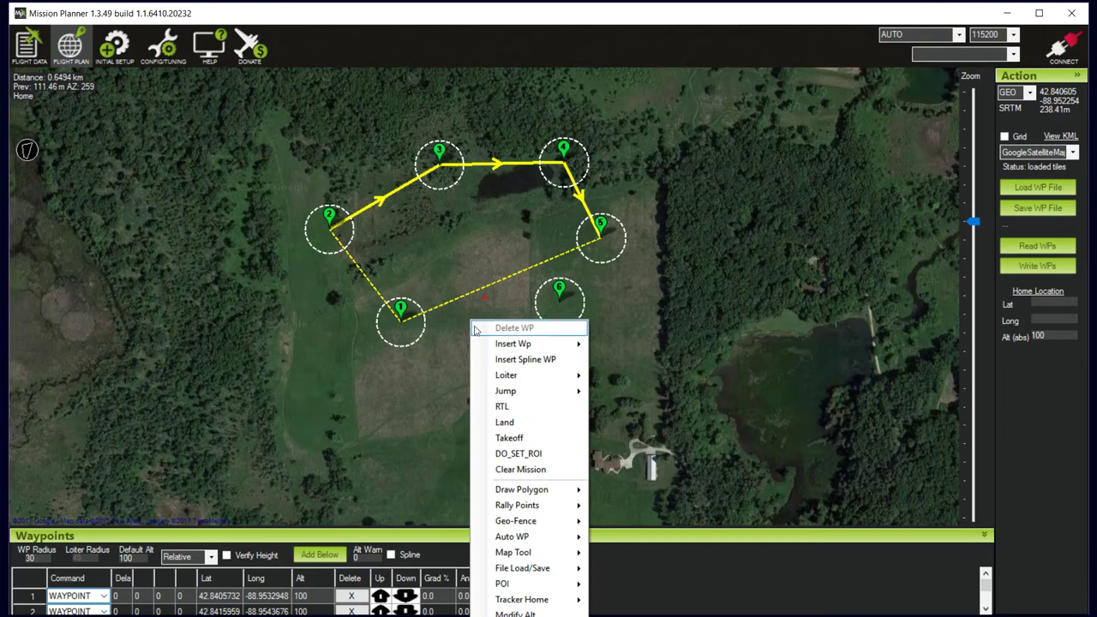
pyautogui.click(522, 469)
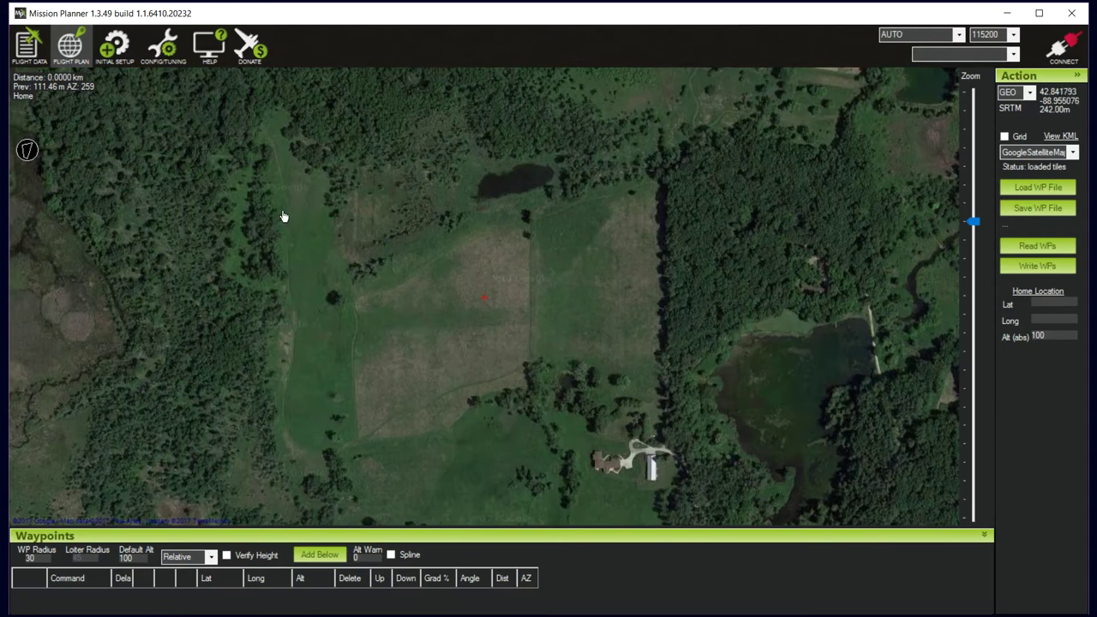
# - Draw a five-point polygon around the brown western half of the field, starting at its northwest corner
pyautogui.rightClick(342, 294)
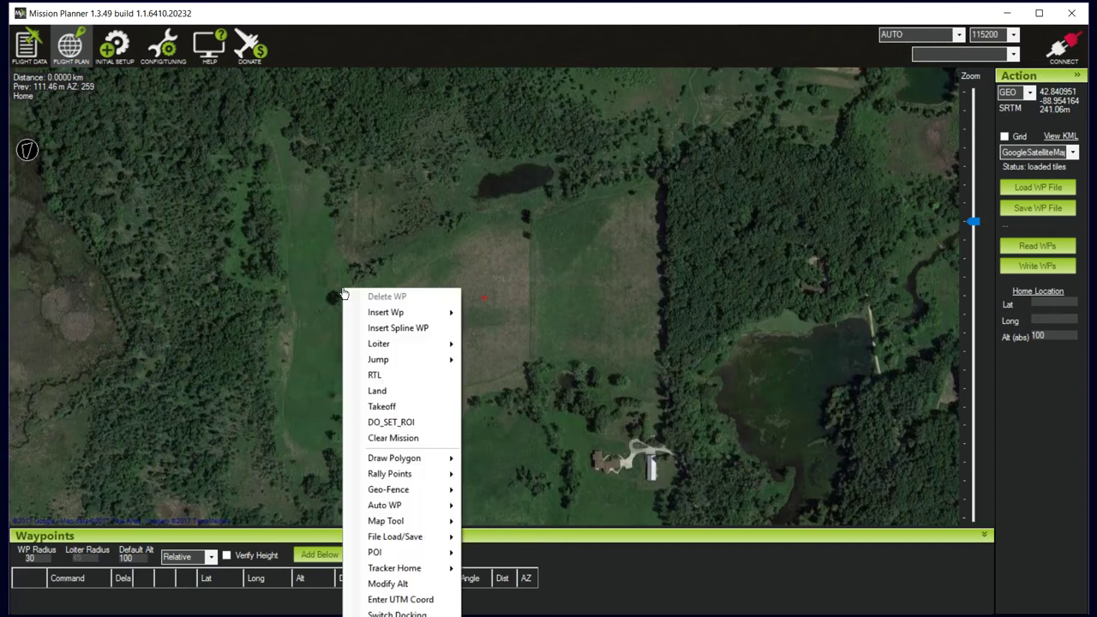
pyautogui.moveTo(412, 462)
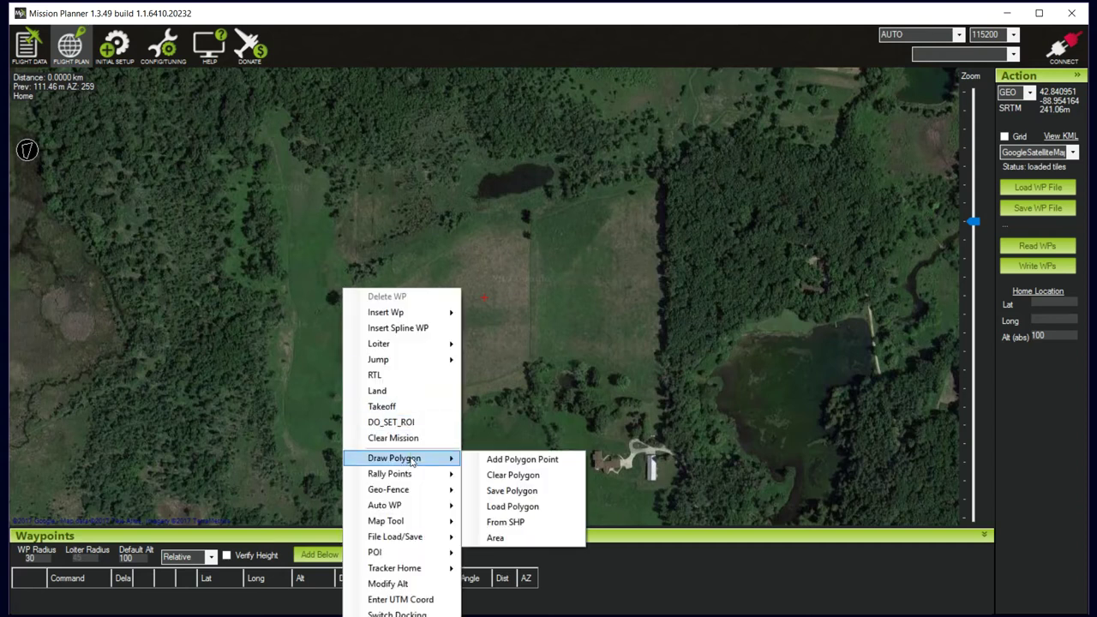
pyautogui.click(489, 461)
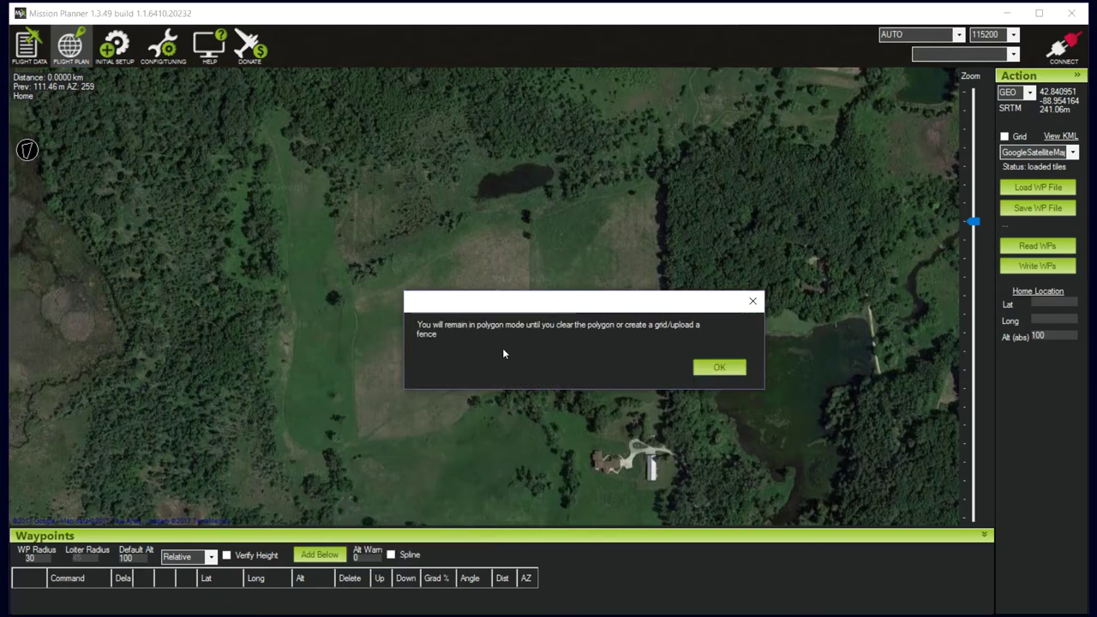
pyautogui.click(717, 368)
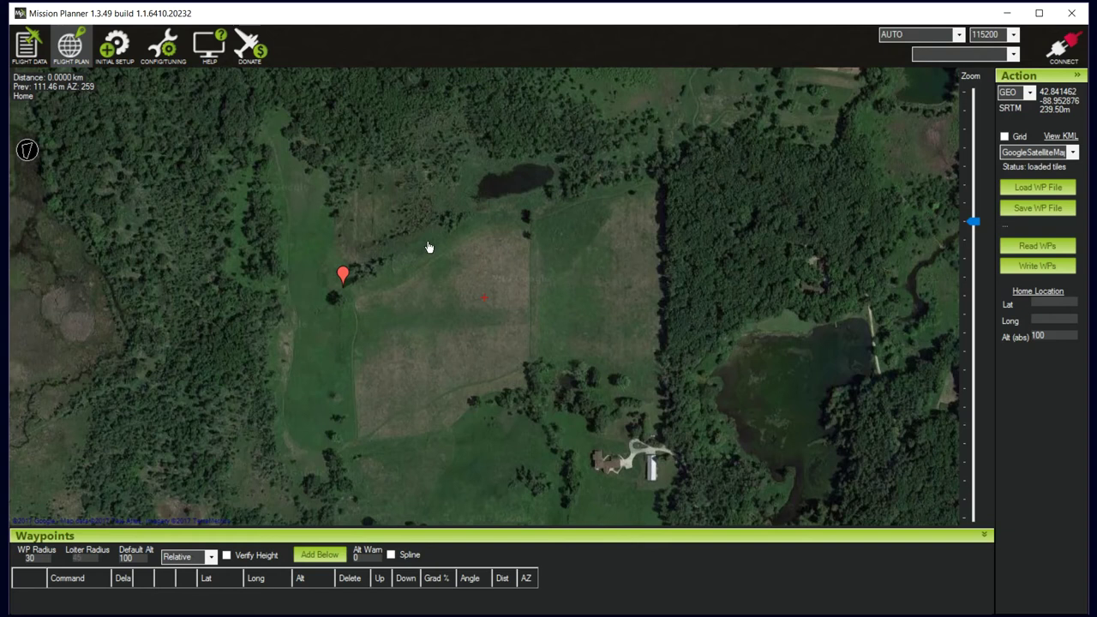
pyautogui.click(529, 221)
pyautogui.click(532, 363)
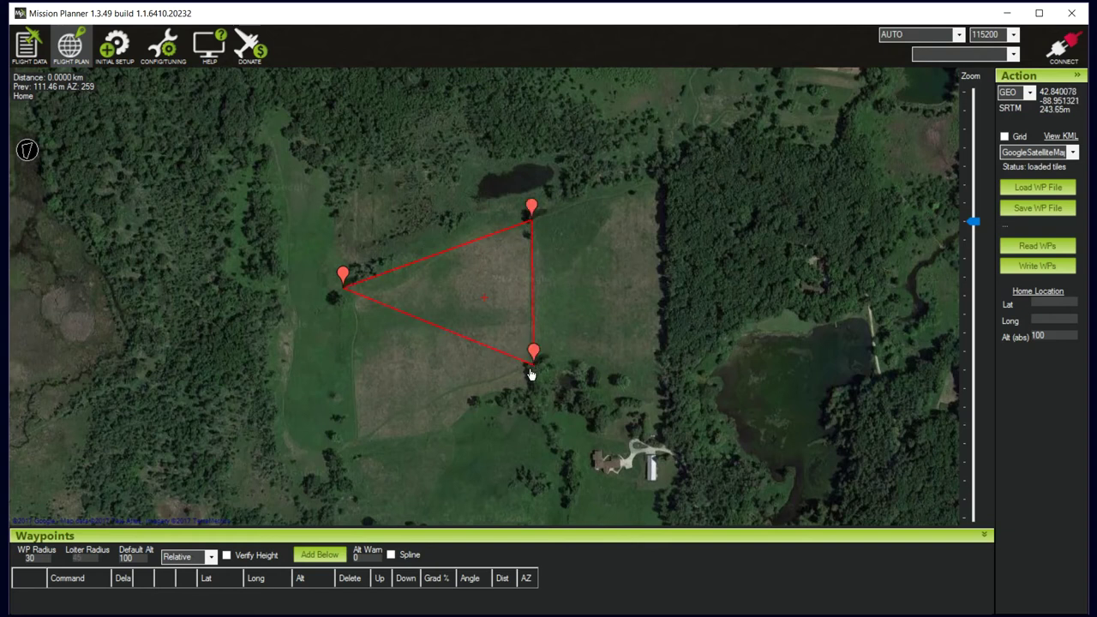
pyautogui.click(446, 411)
pyautogui.click(348, 435)
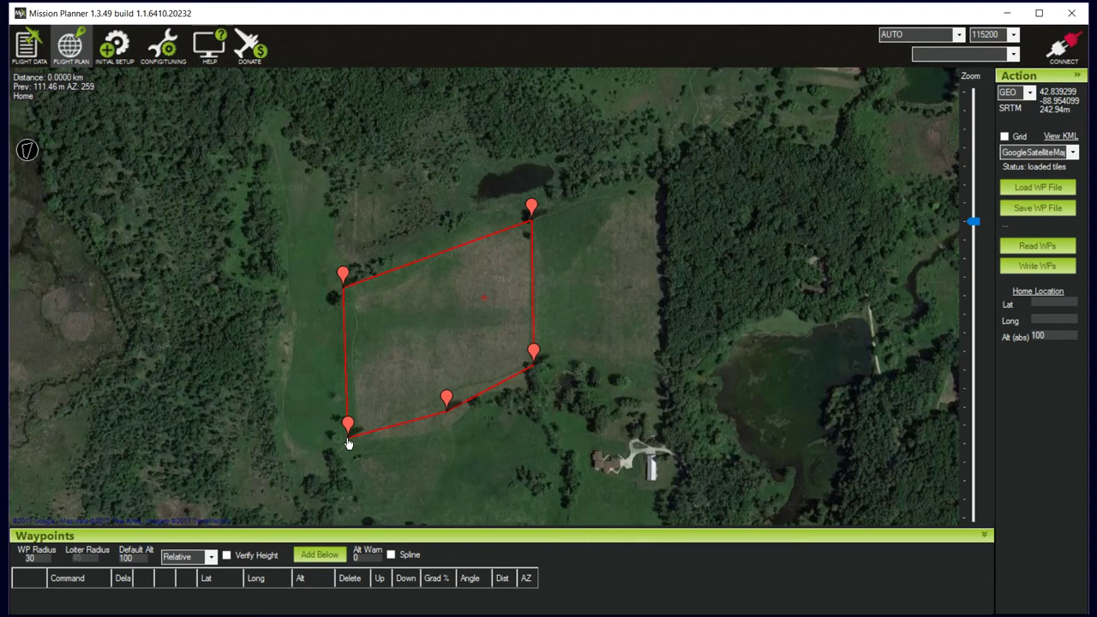
# - Save the drawn field polygon to the Desktop as study_area.poly
pyautogui.rightClick(438, 298)
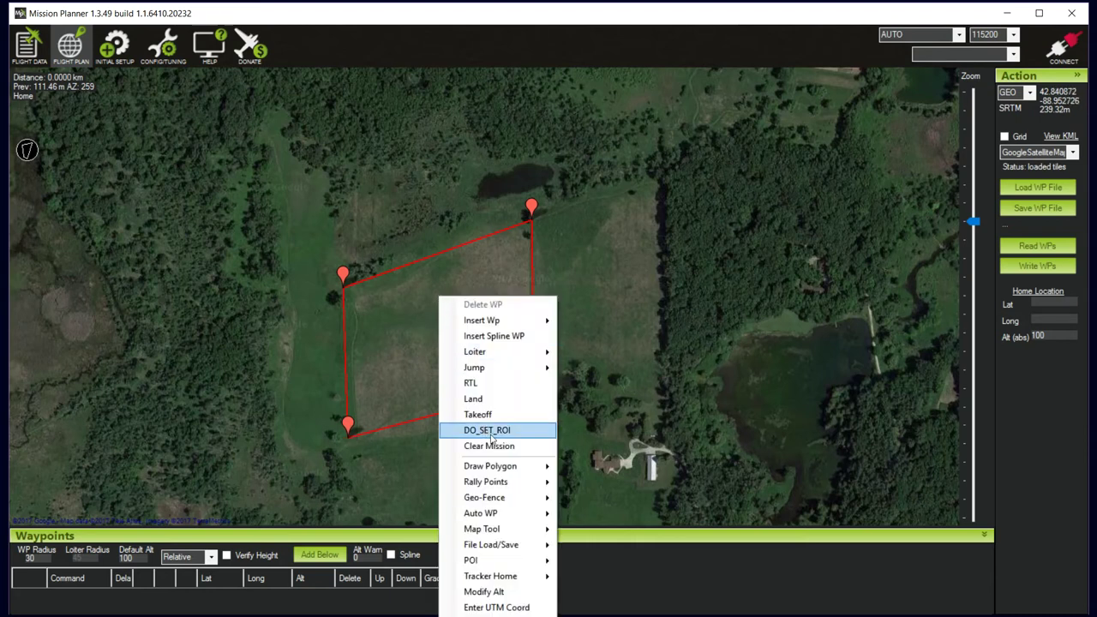
pyautogui.moveTo(512, 477)
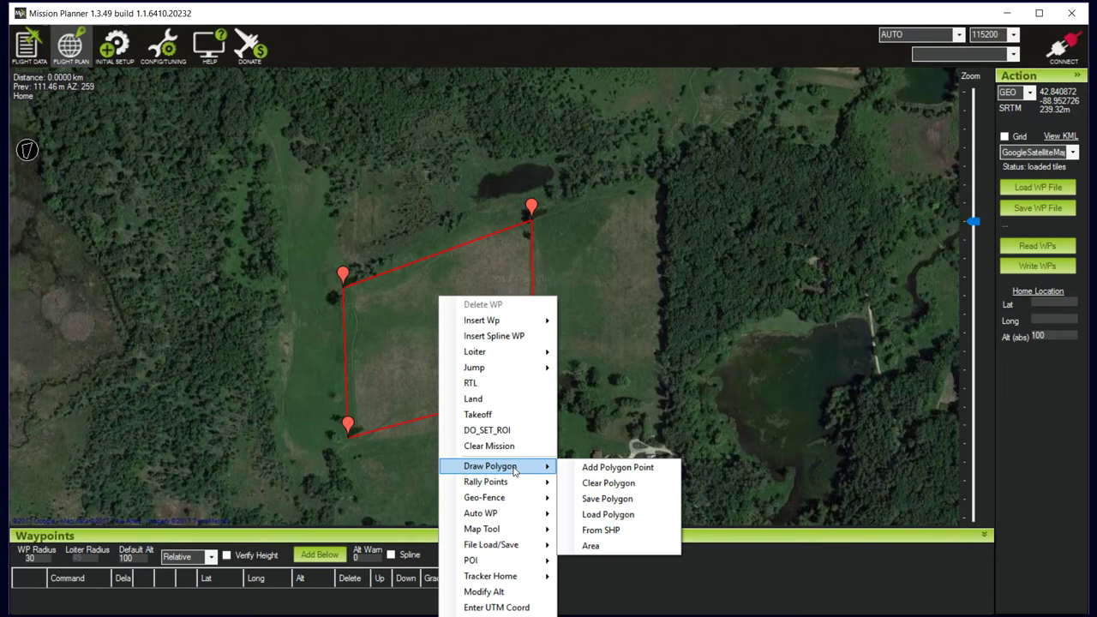
pyautogui.click(627, 496)
pyautogui.moveTo(123, 219); pyautogui.dragTo(122, 129)
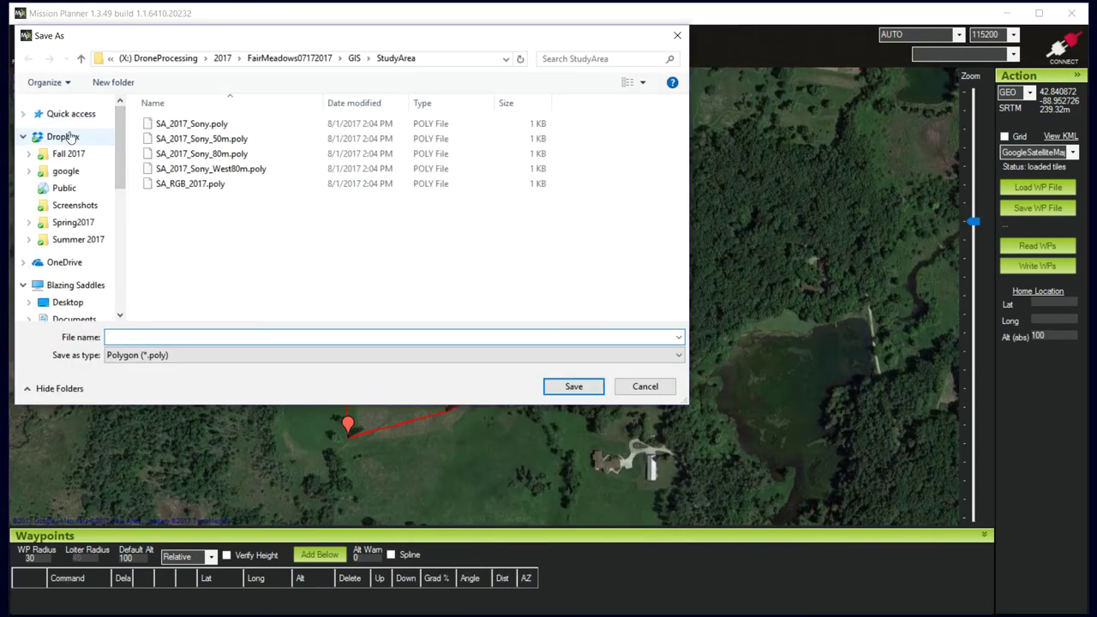
pyautogui.click(66, 301)
pyautogui.click(151, 337)
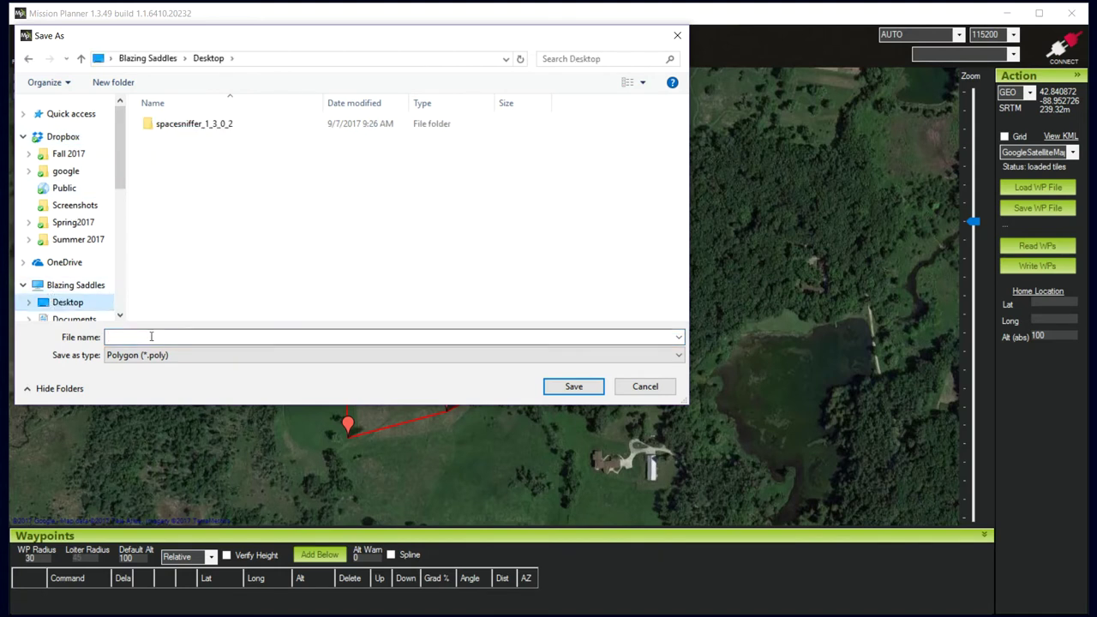
pyautogui.write('study')
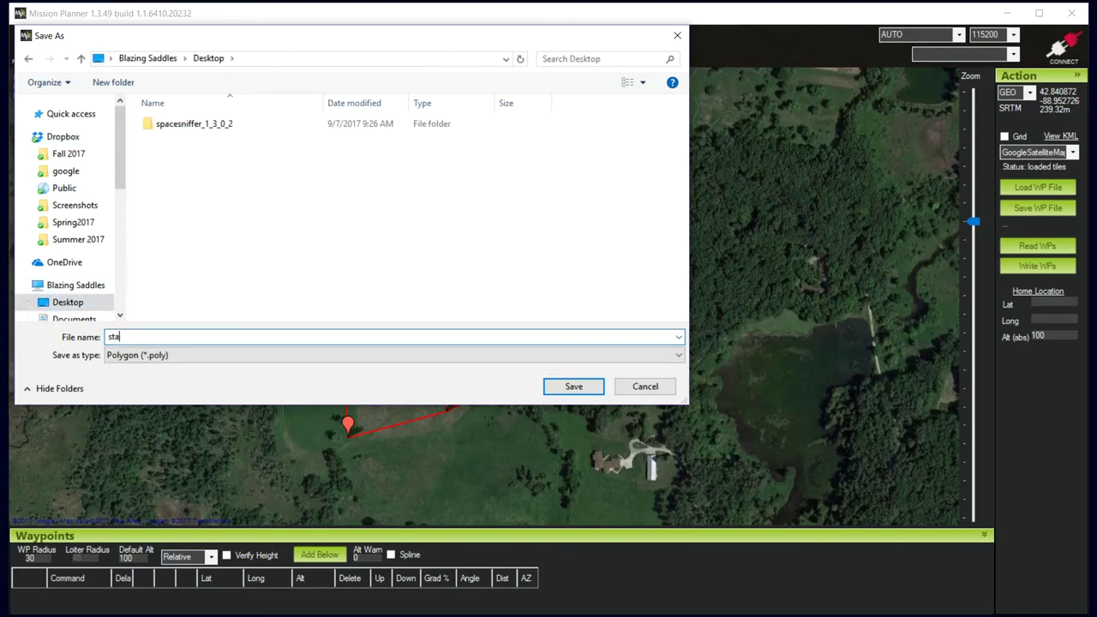
pyautogui.write('_area.poly')
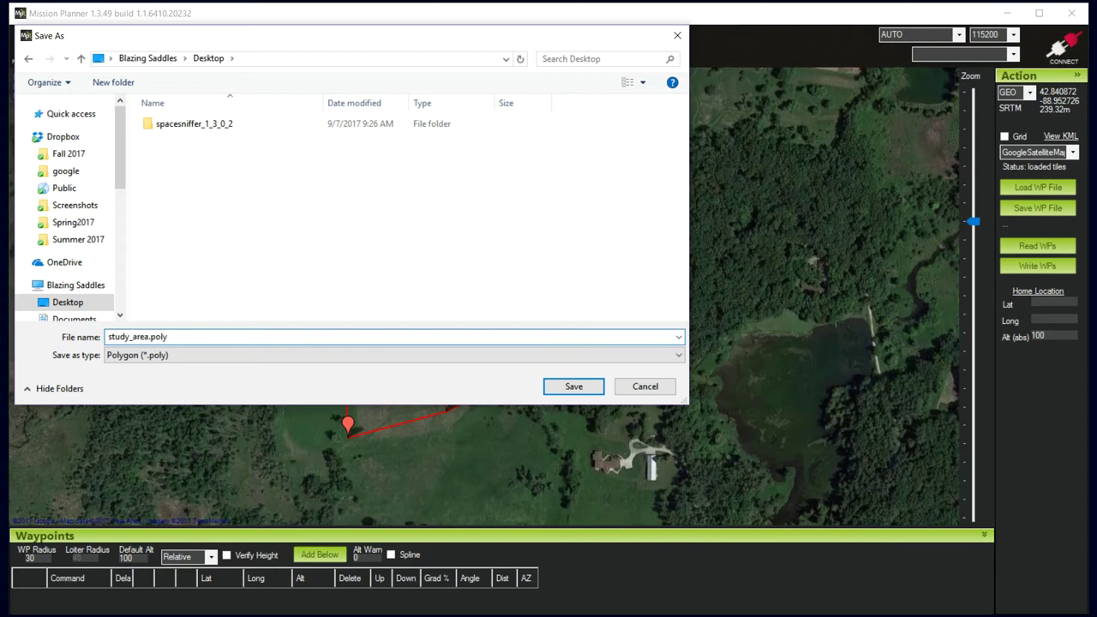
pyautogui.click(571, 386)
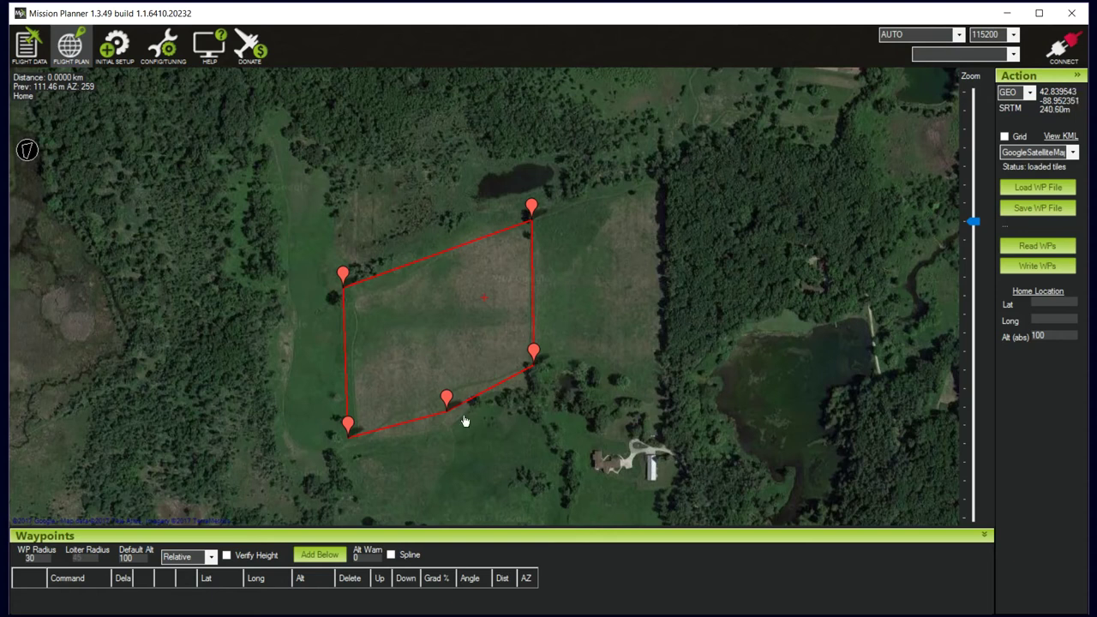
# - Create a Survey (Grid) from the field polygon and choose the Nex7 16mm camera
pyautogui.rightClick(438, 307)
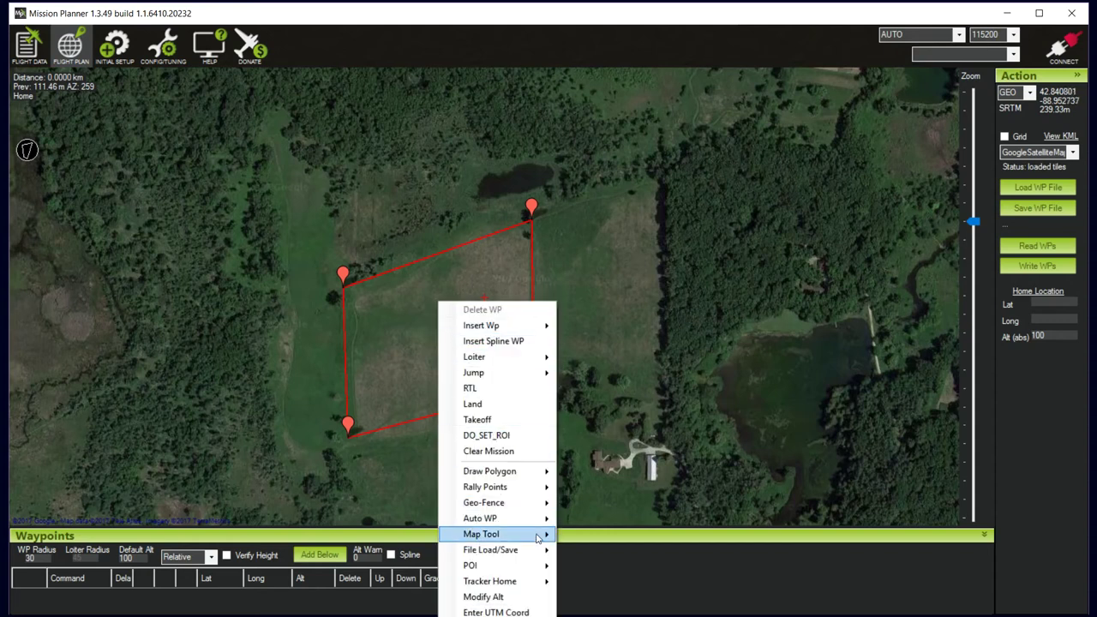
pyautogui.moveTo(553, 520)
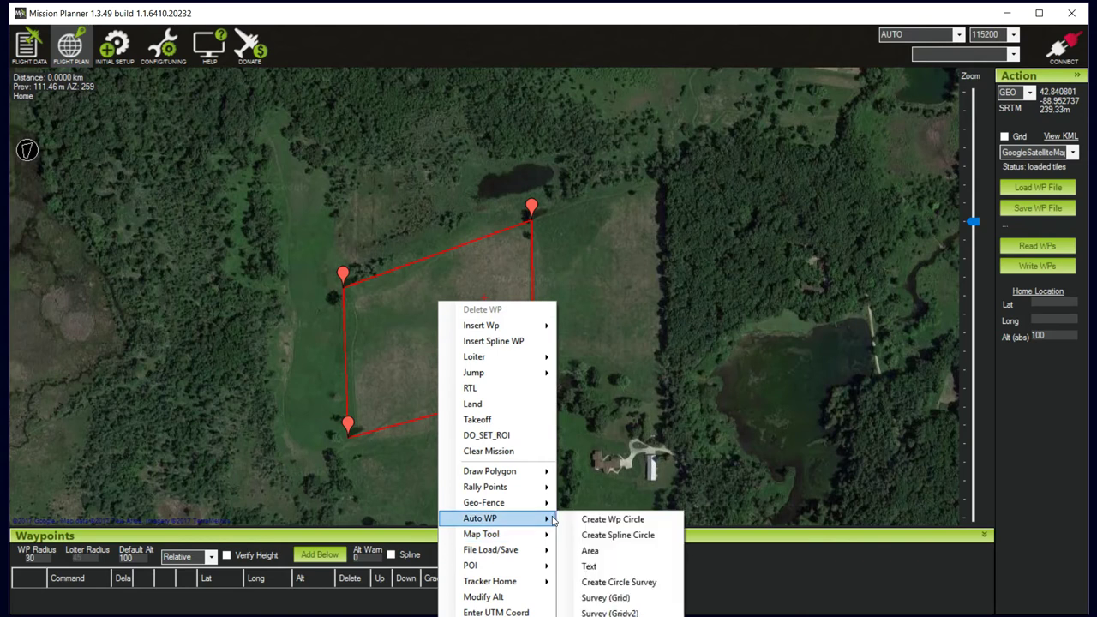
pyautogui.click(618, 602)
pyautogui.moveTo(377, 68); pyautogui.dragTo(546, 82)
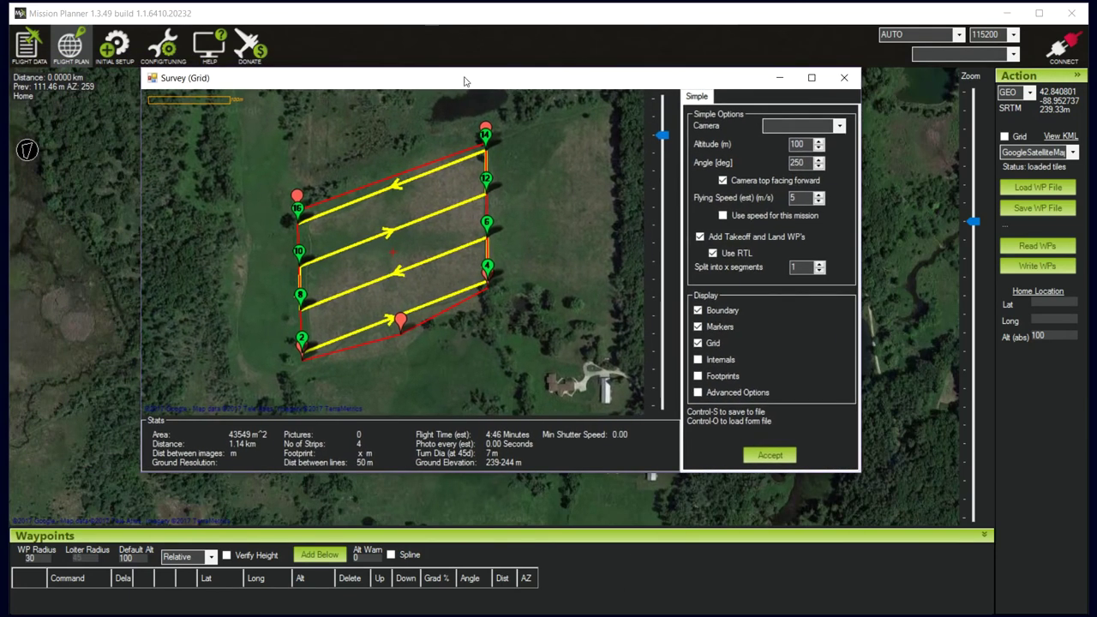
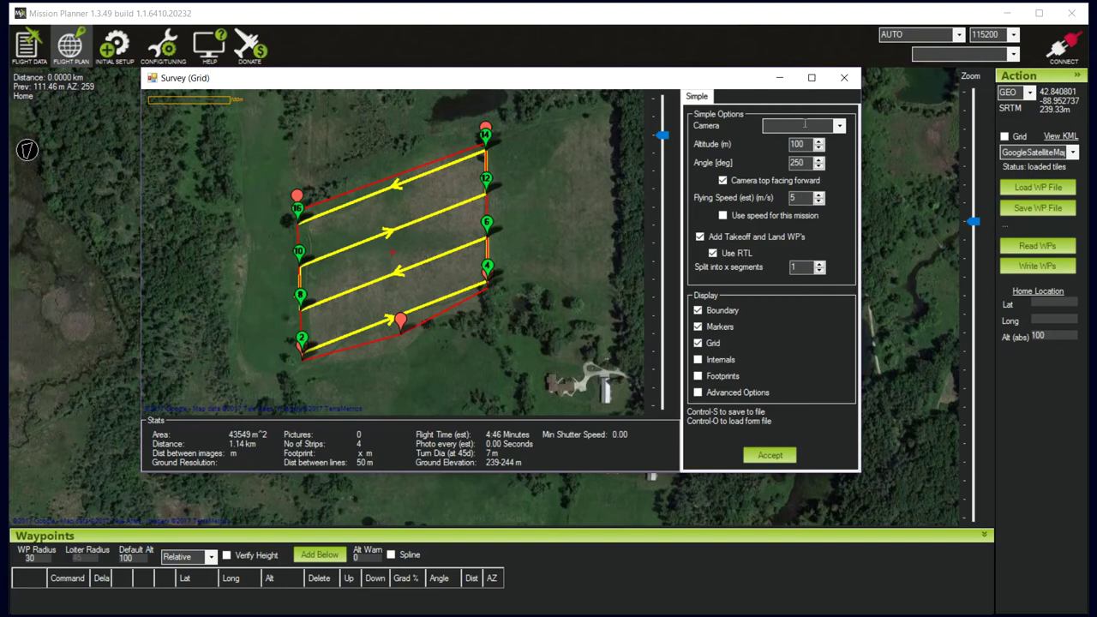
pyautogui.click(840, 127)
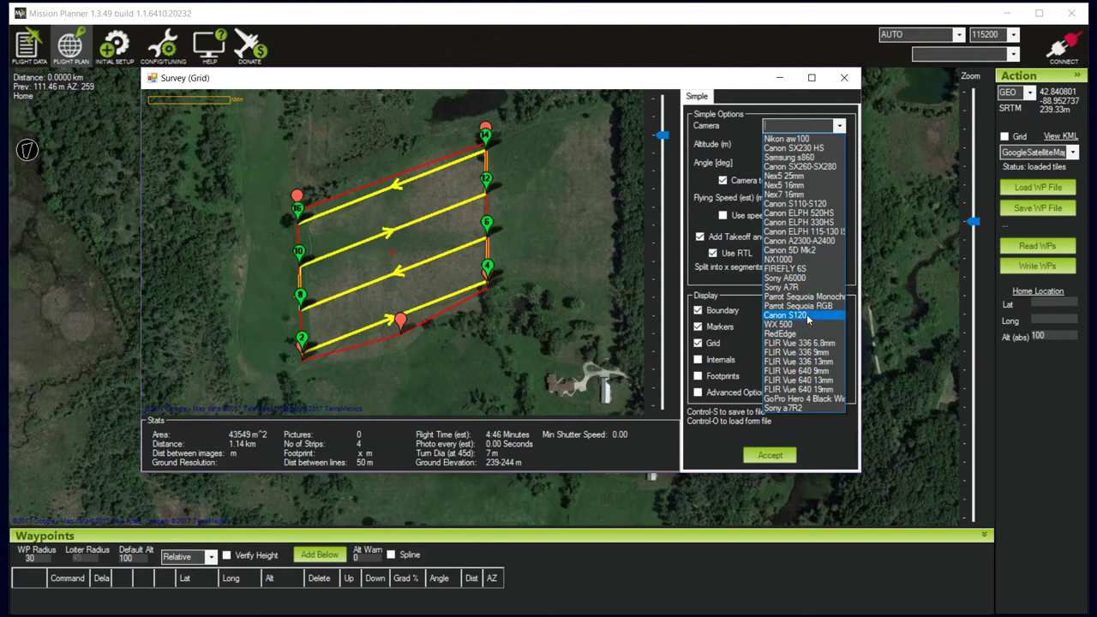
pyautogui.click(805, 196)
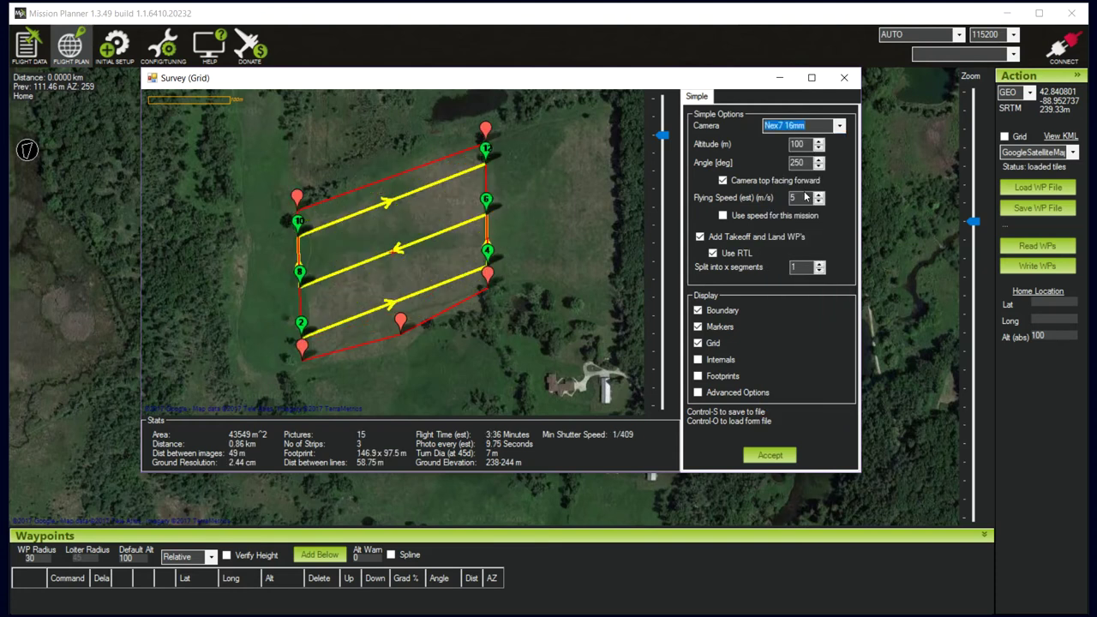
# - Set the survey's altitude to 50 m and its estimated flying speed to 8 m/s
pyautogui.click(818, 147)
pyautogui.click(819, 148)
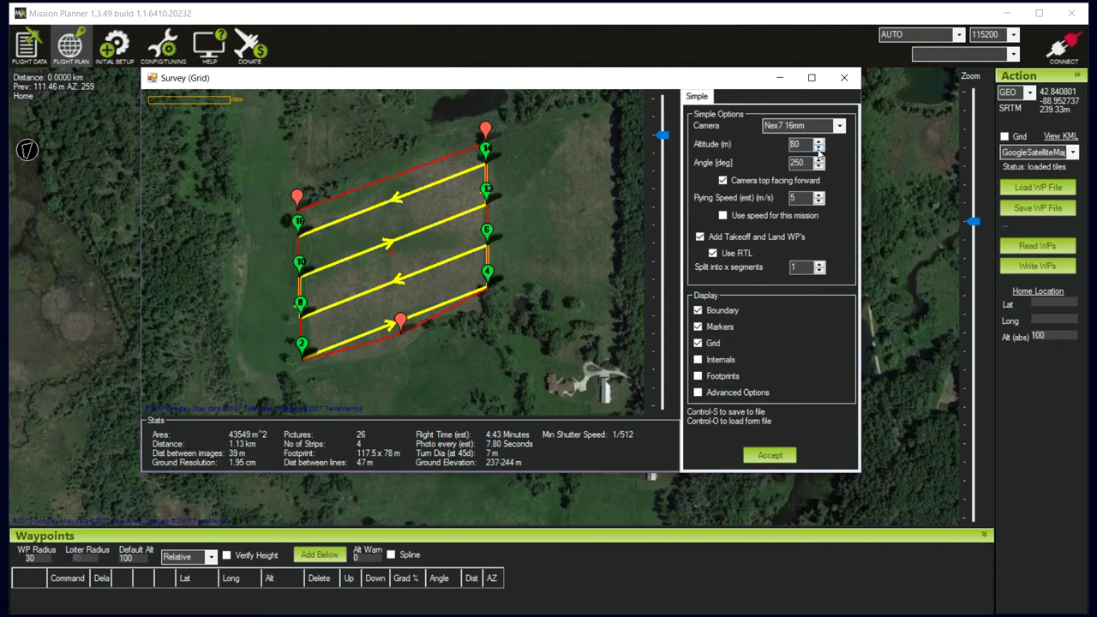
pyautogui.click(818, 194)
pyautogui.click(818, 194)
pyautogui.click(818, 194)
pyautogui.click(818, 149)
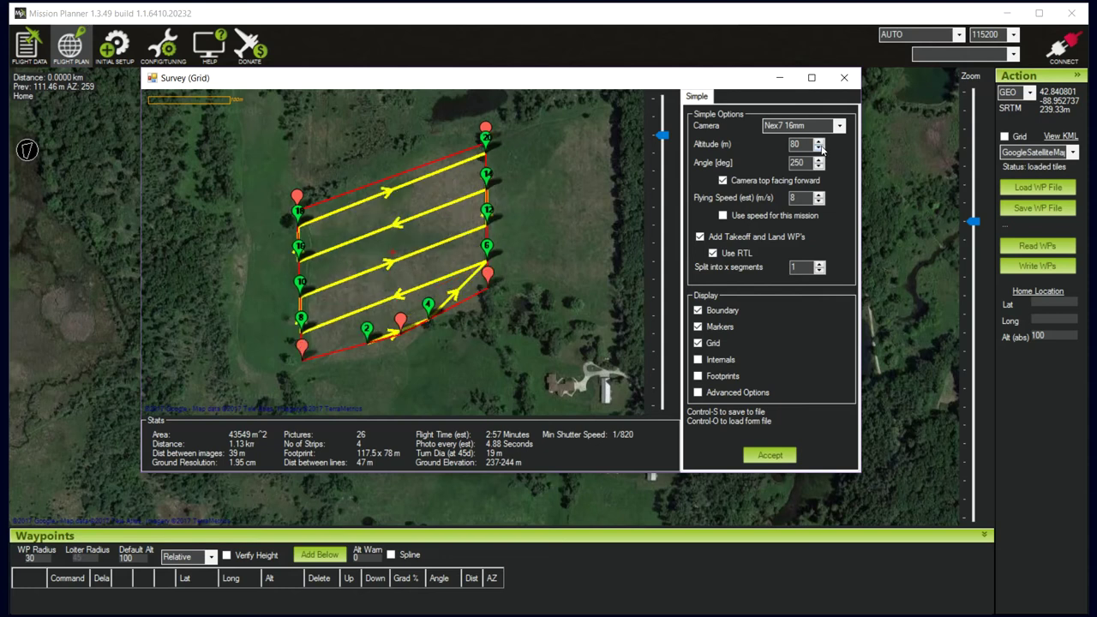
pyautogui.click(818, 148)
pyautogui.click(818, 149)
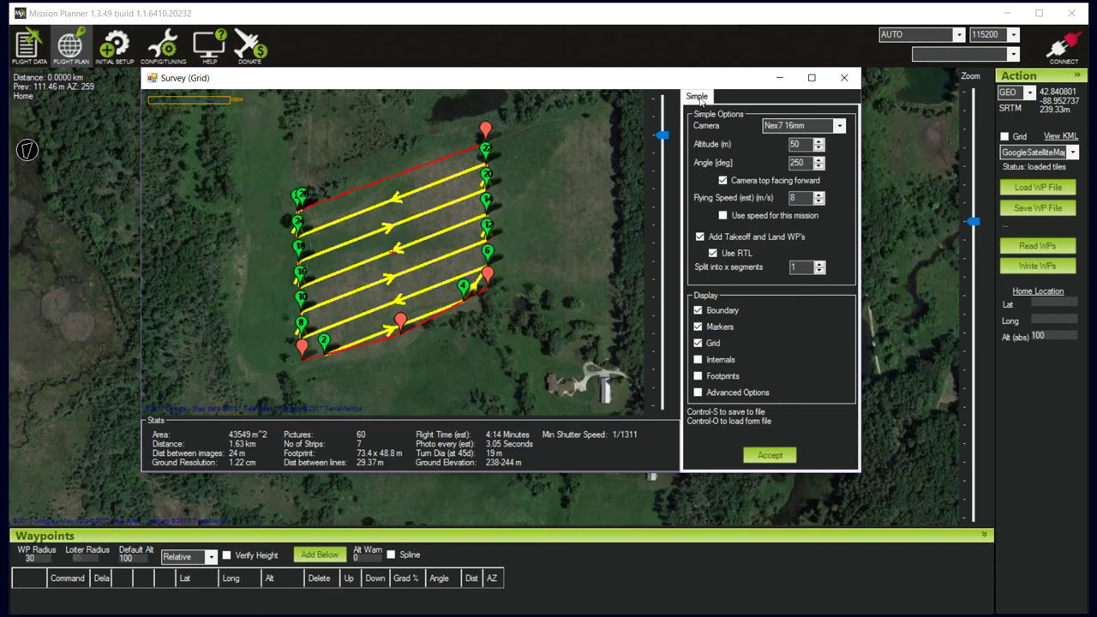
# - Enable the advanced survey options and set both overlap and sidelap to 70%
pyautogui.click(698, 392)
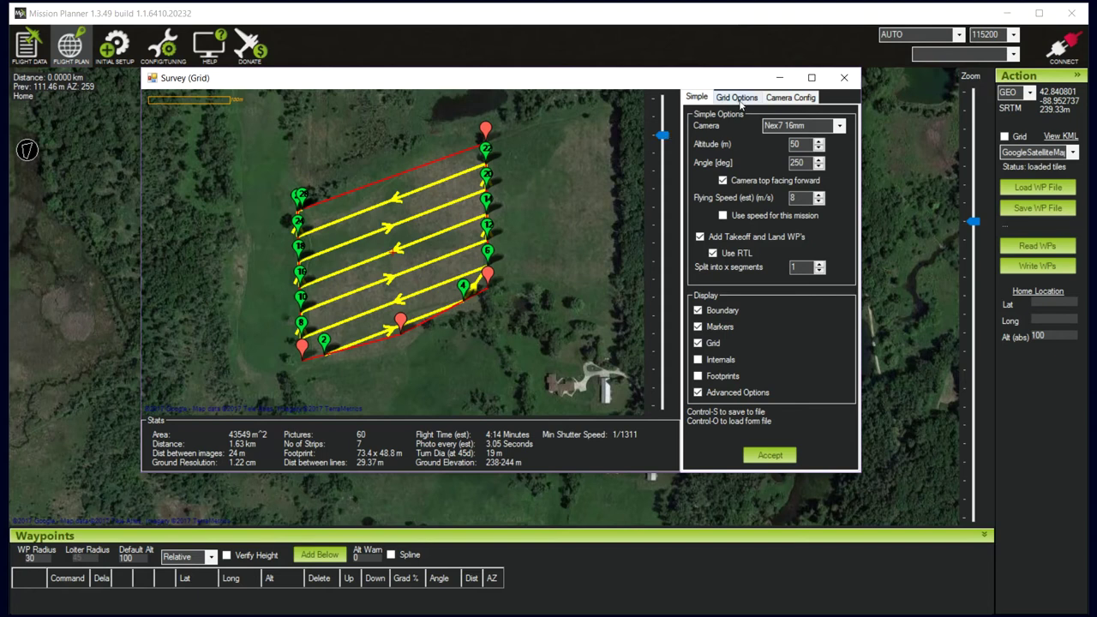
pyautogui.click(739, 99)
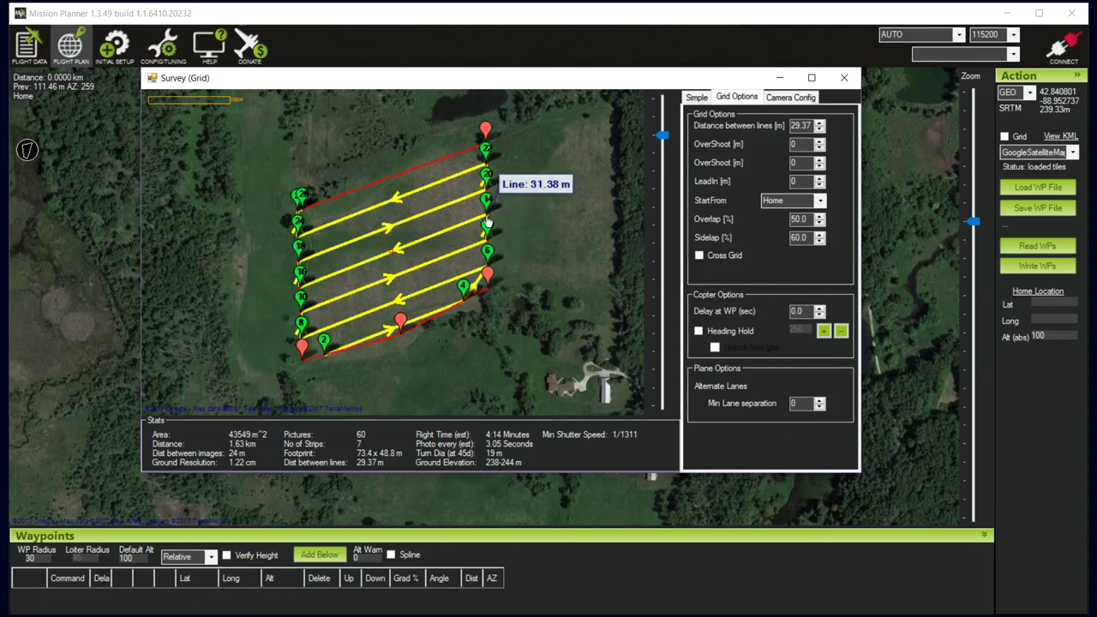
pyautogui.click(819, 216)
pyautogui.click(819, 216)
pyautogui.click(819, 215)
pyautogui.moveTo(808, 220); pyautogui.dragTo(789, 219)
pyautogui.write('70')
pyautogui.click(809, 239)
pyautogui.moveTo(810, 239); pyautogui.dragTo(784, 240)
pyautogui.write('70')
pyautogui.click(582, 263)
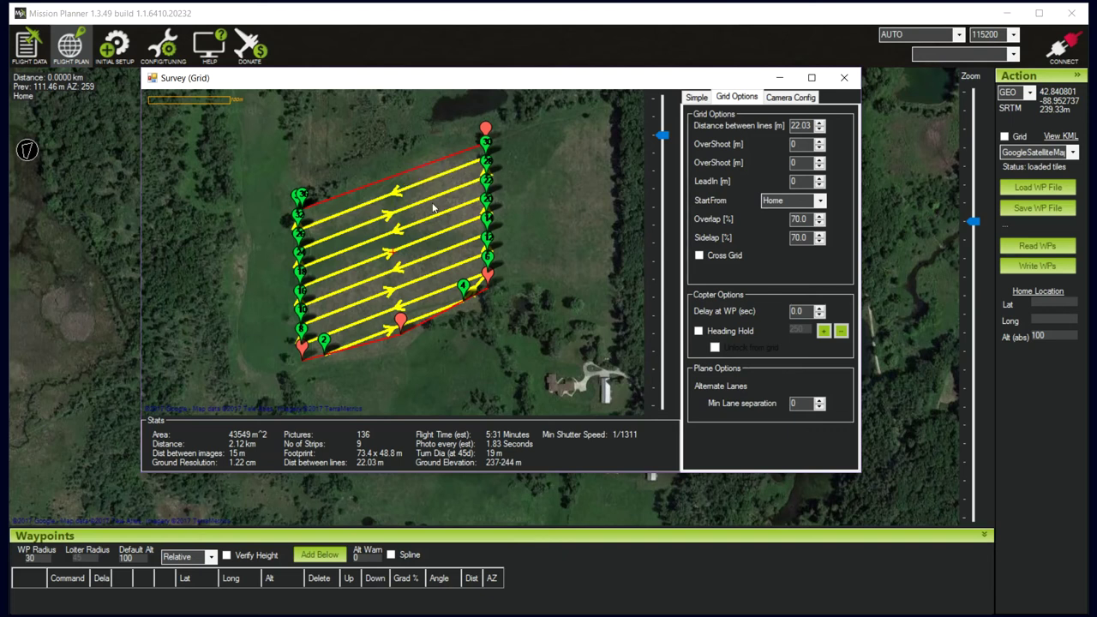
# - Make the survey grid start from TopRight and accept it as the mission
pyautogui.click(697, 101)
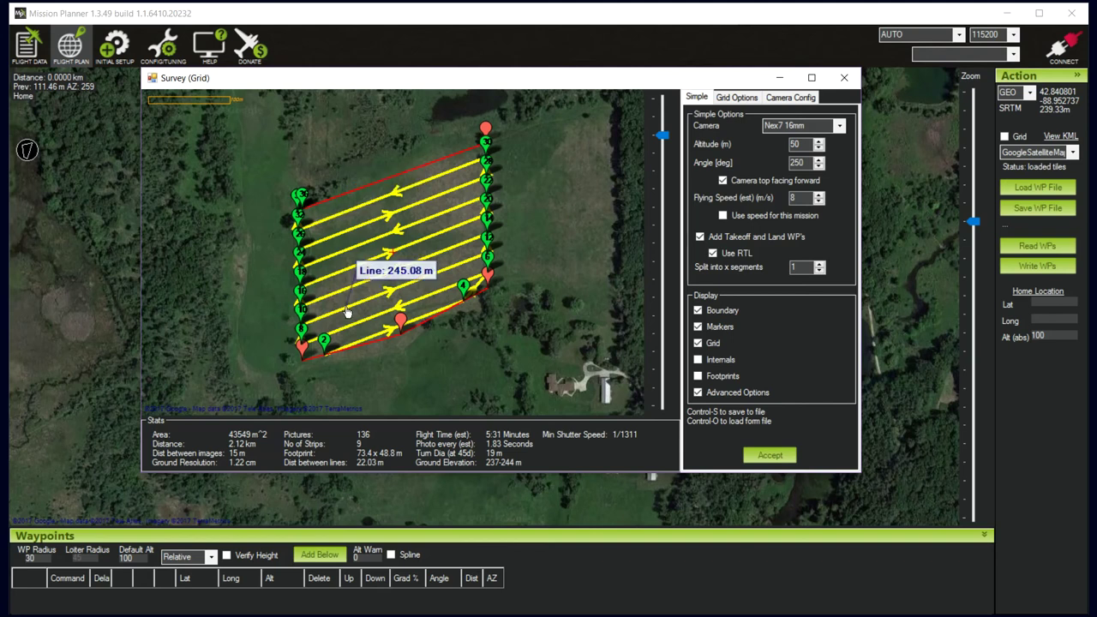
pyautogui.click(778, 124)
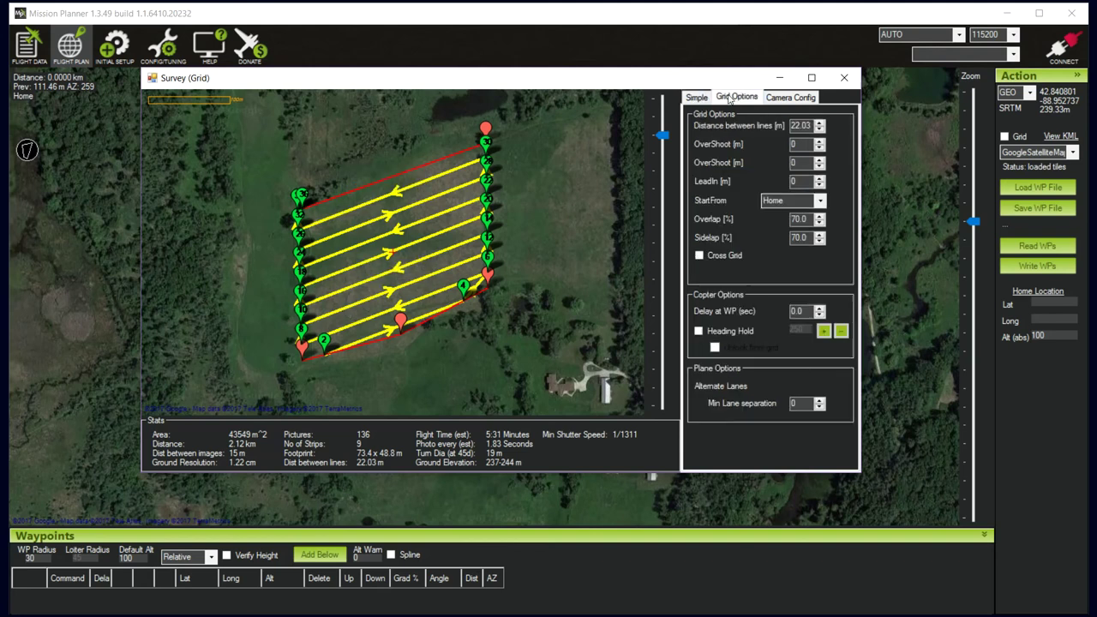
pyautogui.click(819, 202)
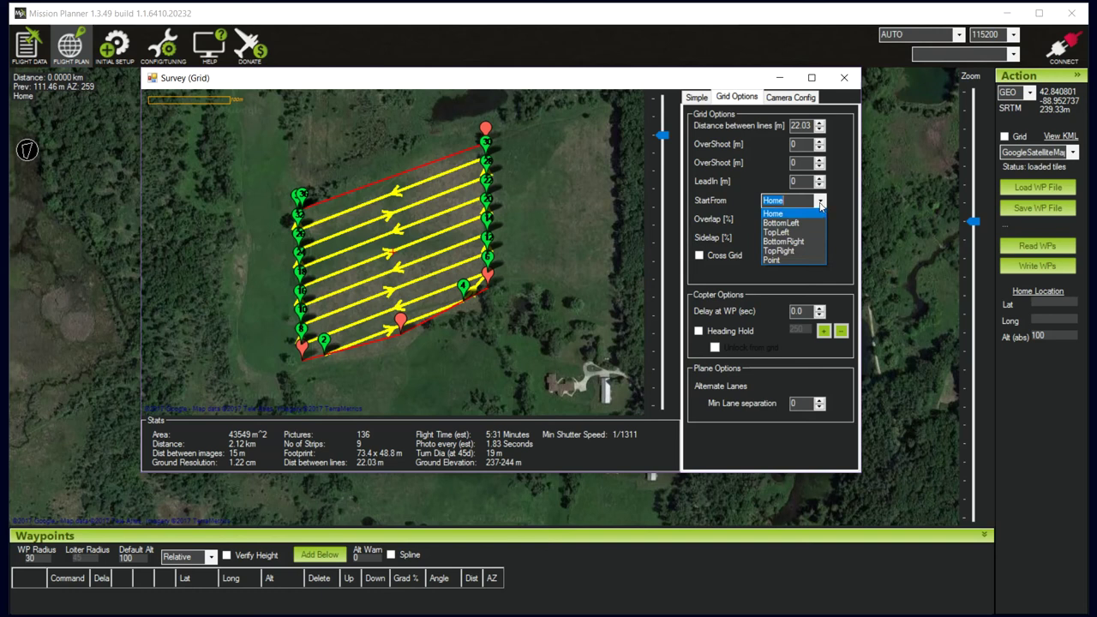
pyautogui.click(801, 250)
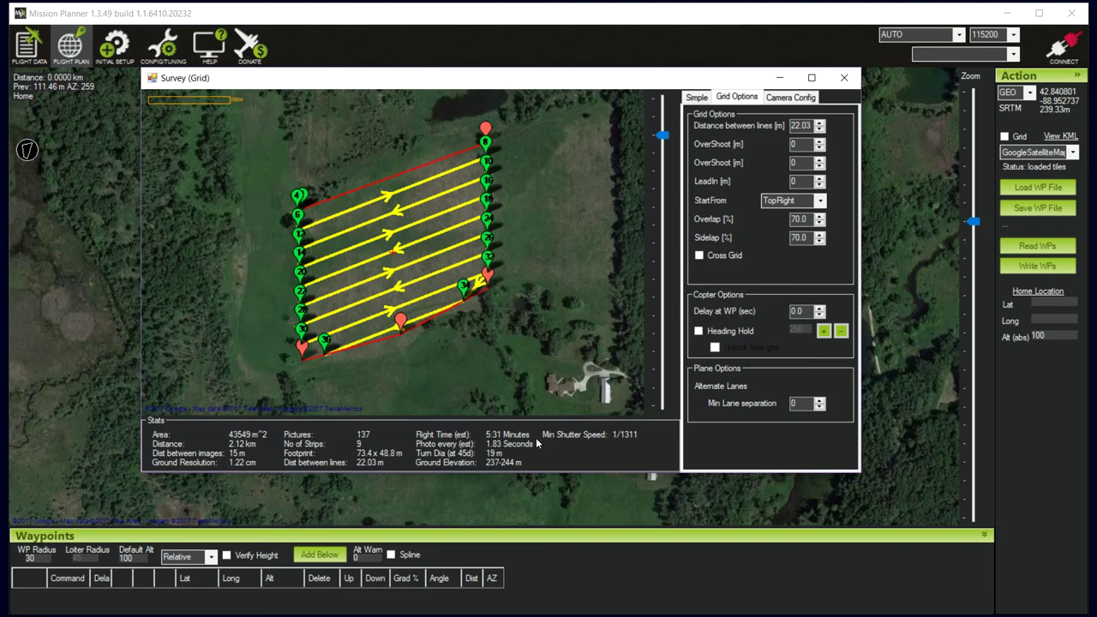
pyautogui.click(697, 97)
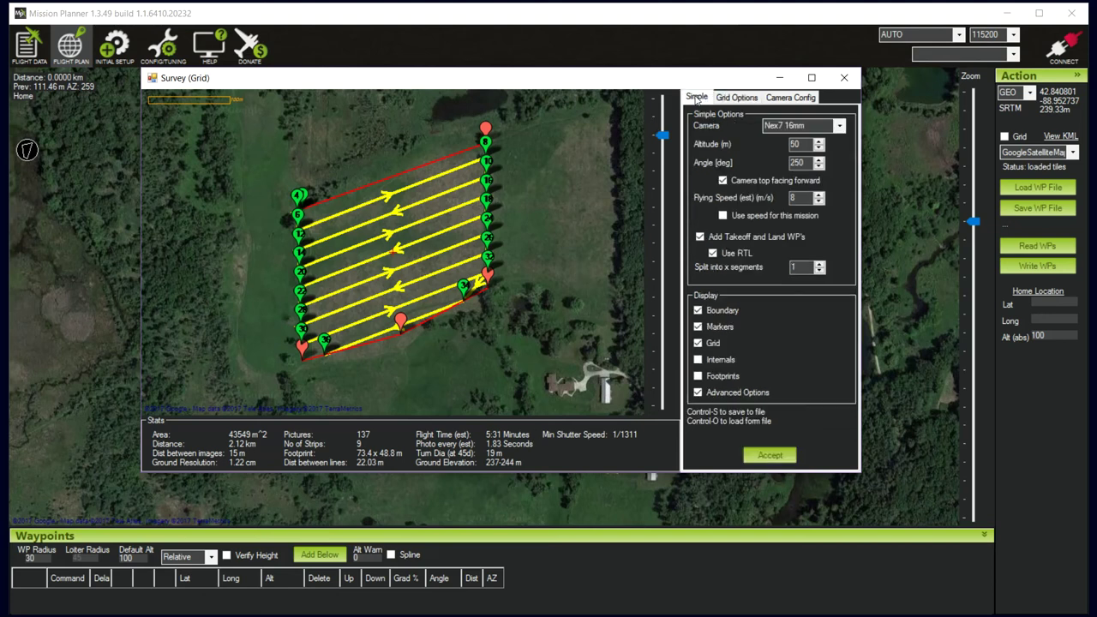
pyautogui.click(768, 454)
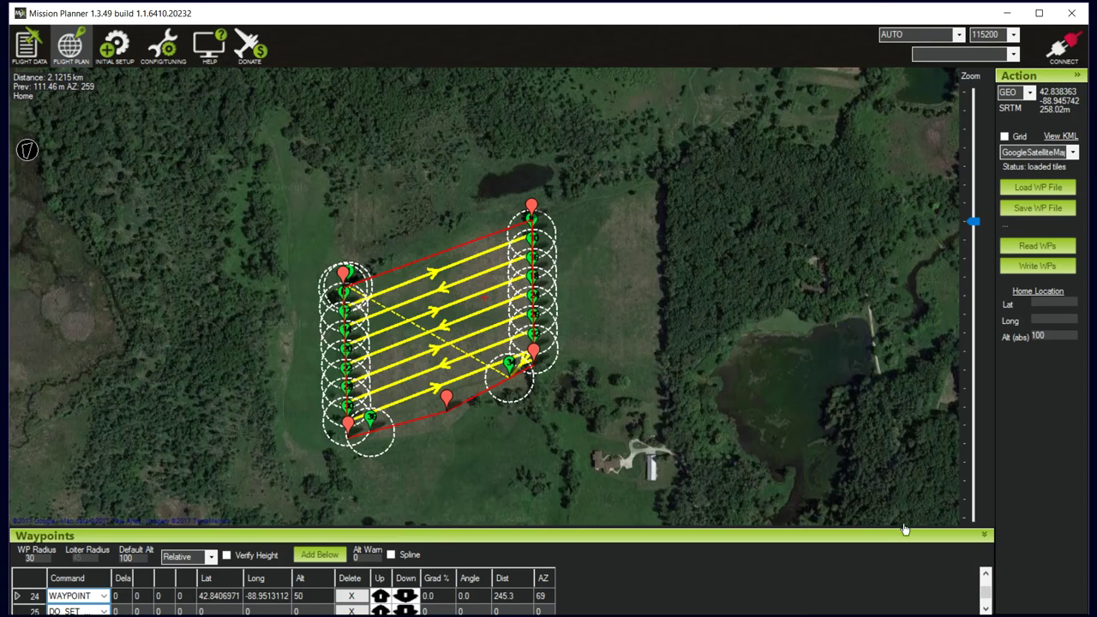
# - Review the generated mission commands from takeoff to return in the enlarged waypoint list, then restore the map view
pyautogui.moveTo(904, 527); pyautogui.dragTo(865, 218)
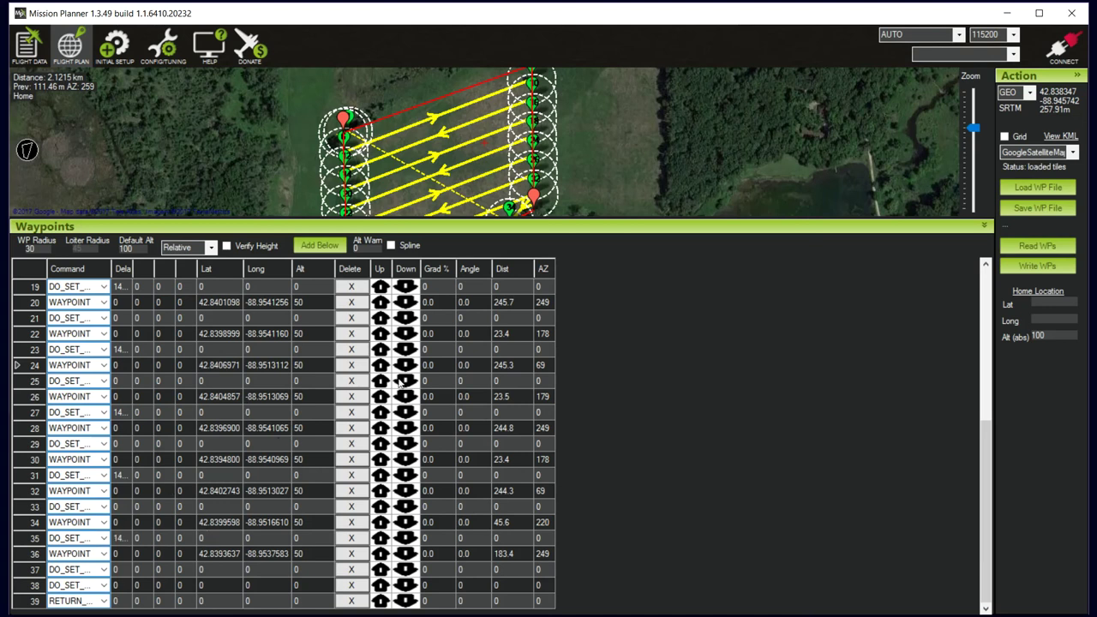
pyautogui.moveTo(980, 472); pyautogui.dragTo(984, 317)
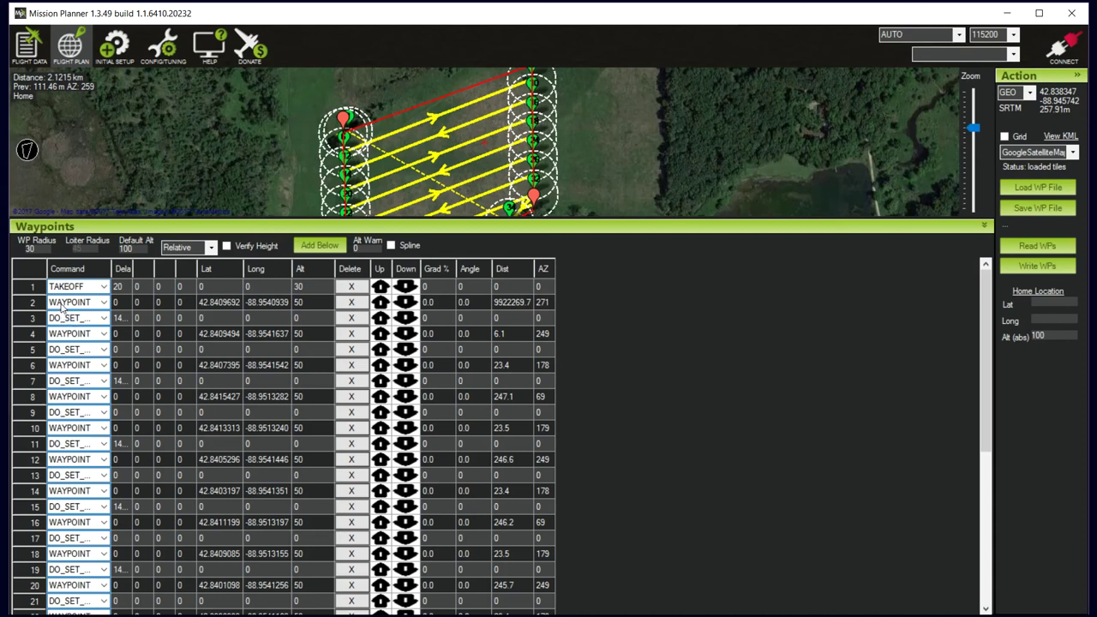
pyautogui.moveTo(983, 337); pyautogui.dragTo(986, 506)
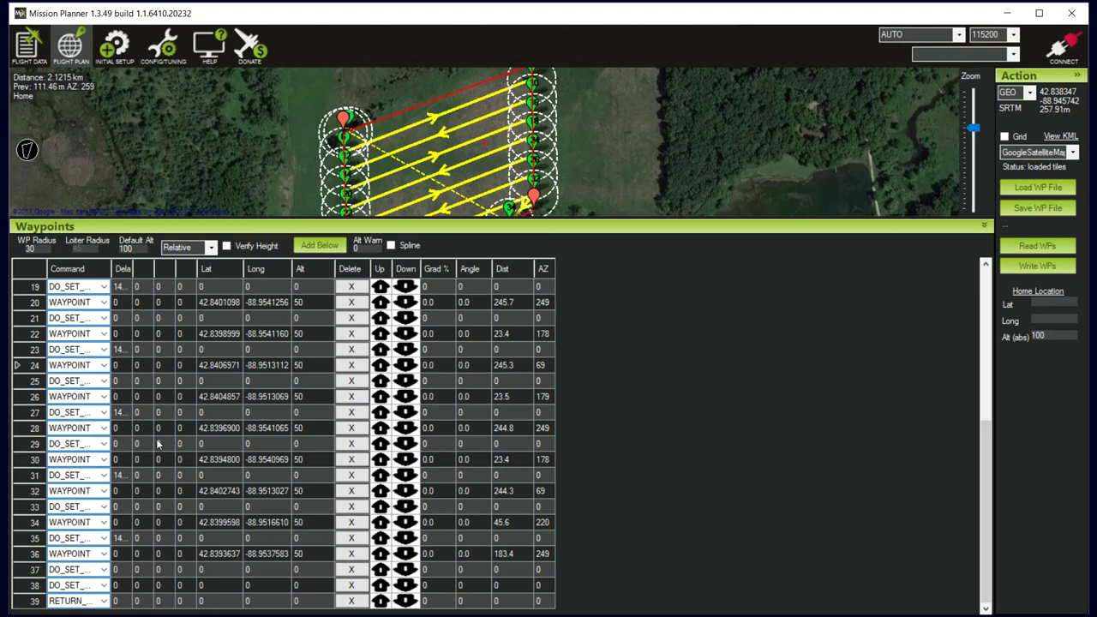
pyautogui.moveTo(442, 219); pyautogui.dragTo(430, 485)
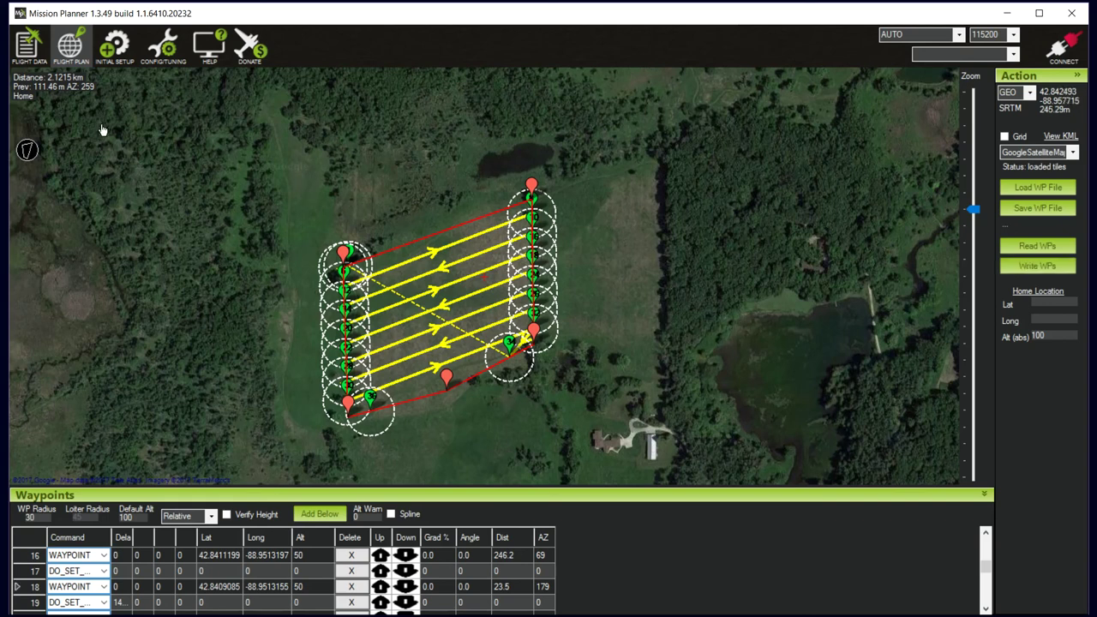
# - Examine the flight mode actions on the flight data screen and return to the flight plan
pyautogui.click(37, 49)
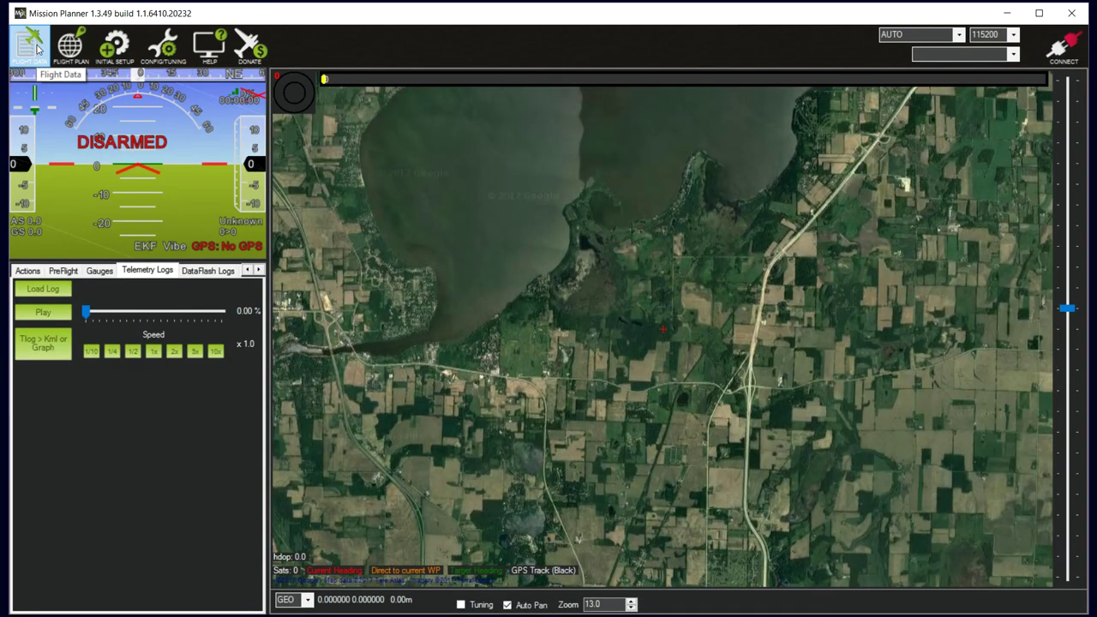
pyautogui.click(34, 272)
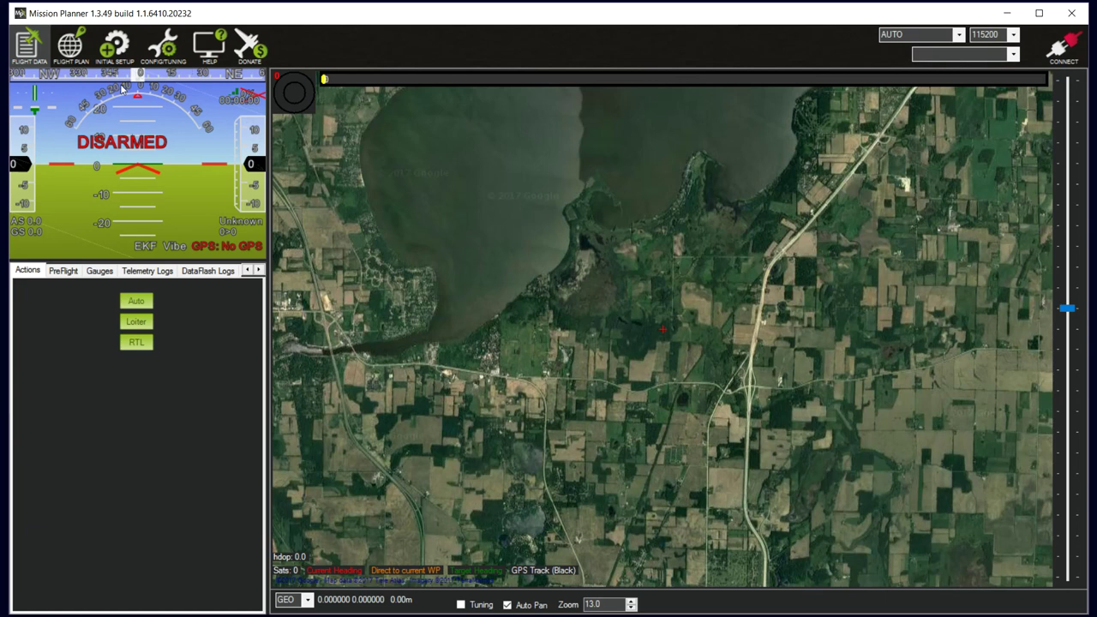
pyautogui.click(71, 47)
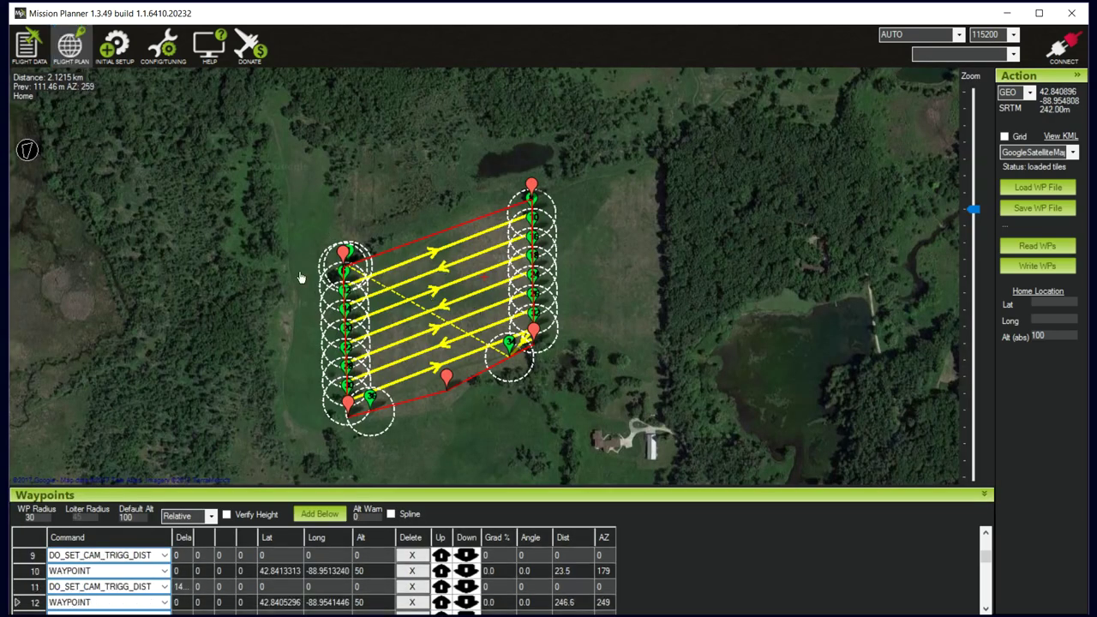